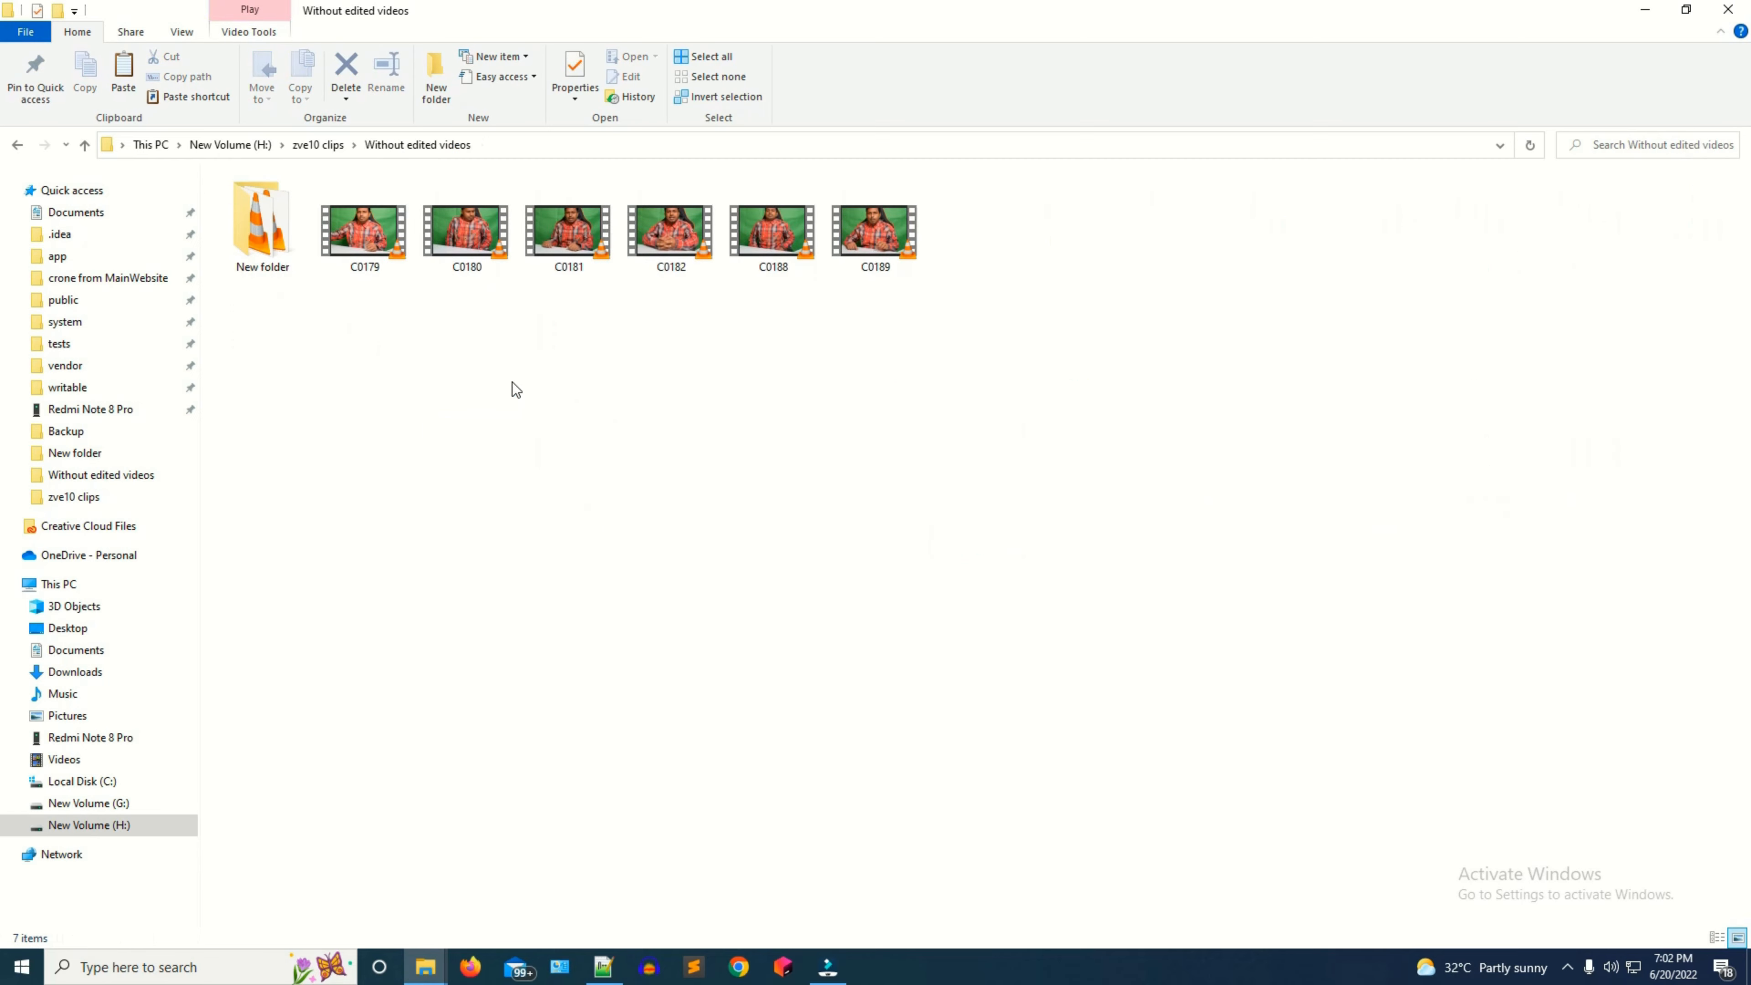
Import the C0180 video from the Without edited videos folder, add it to track 1, and set the playhead at about 00:03:15.
drag(465, 232, 491, 388)
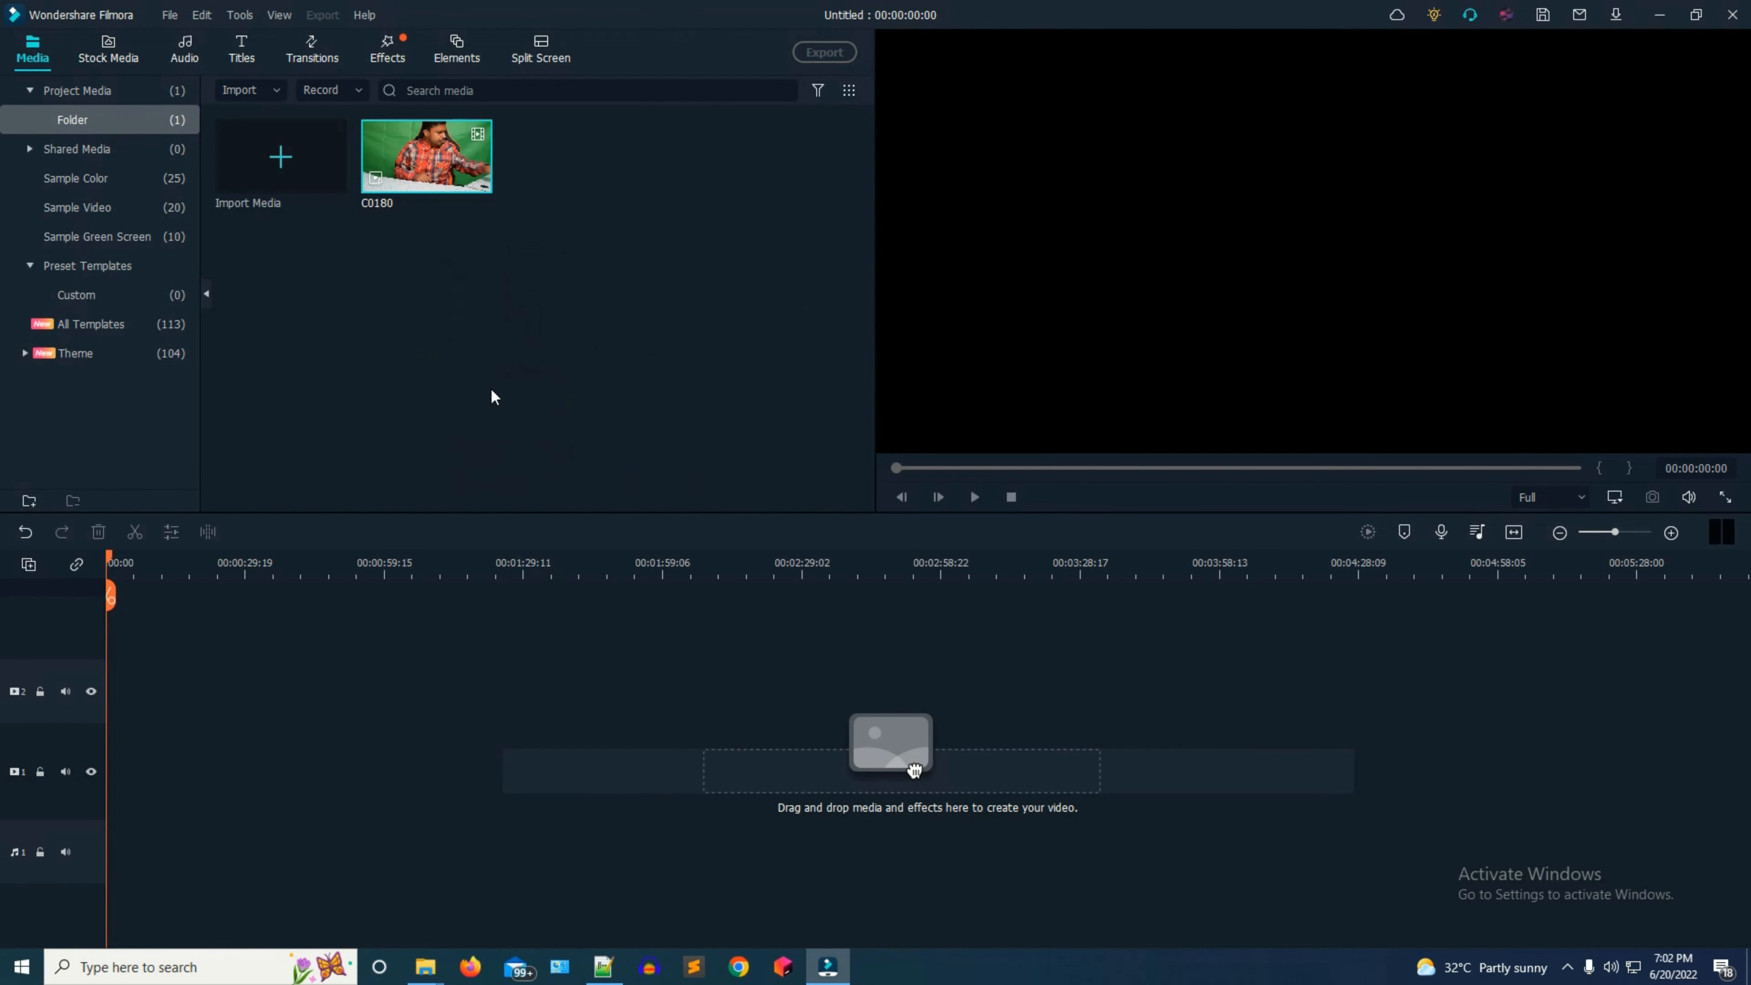
click(477, 178)
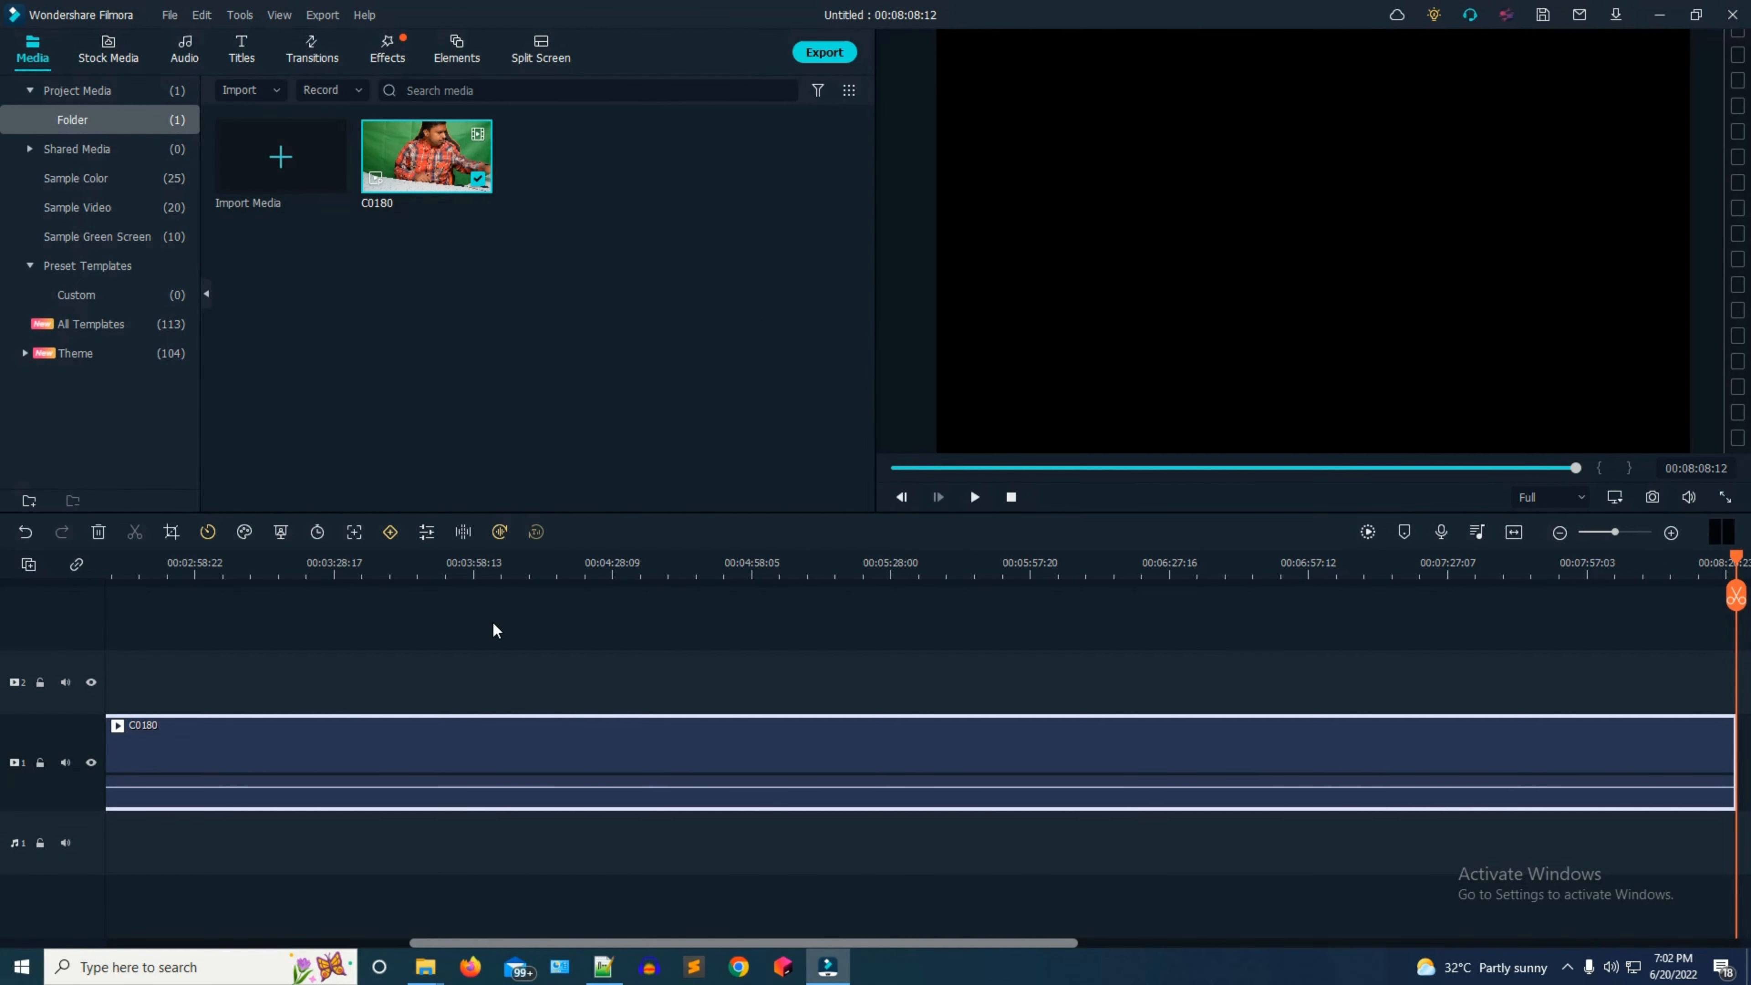
right_click(315, 742)
click(365, 498)
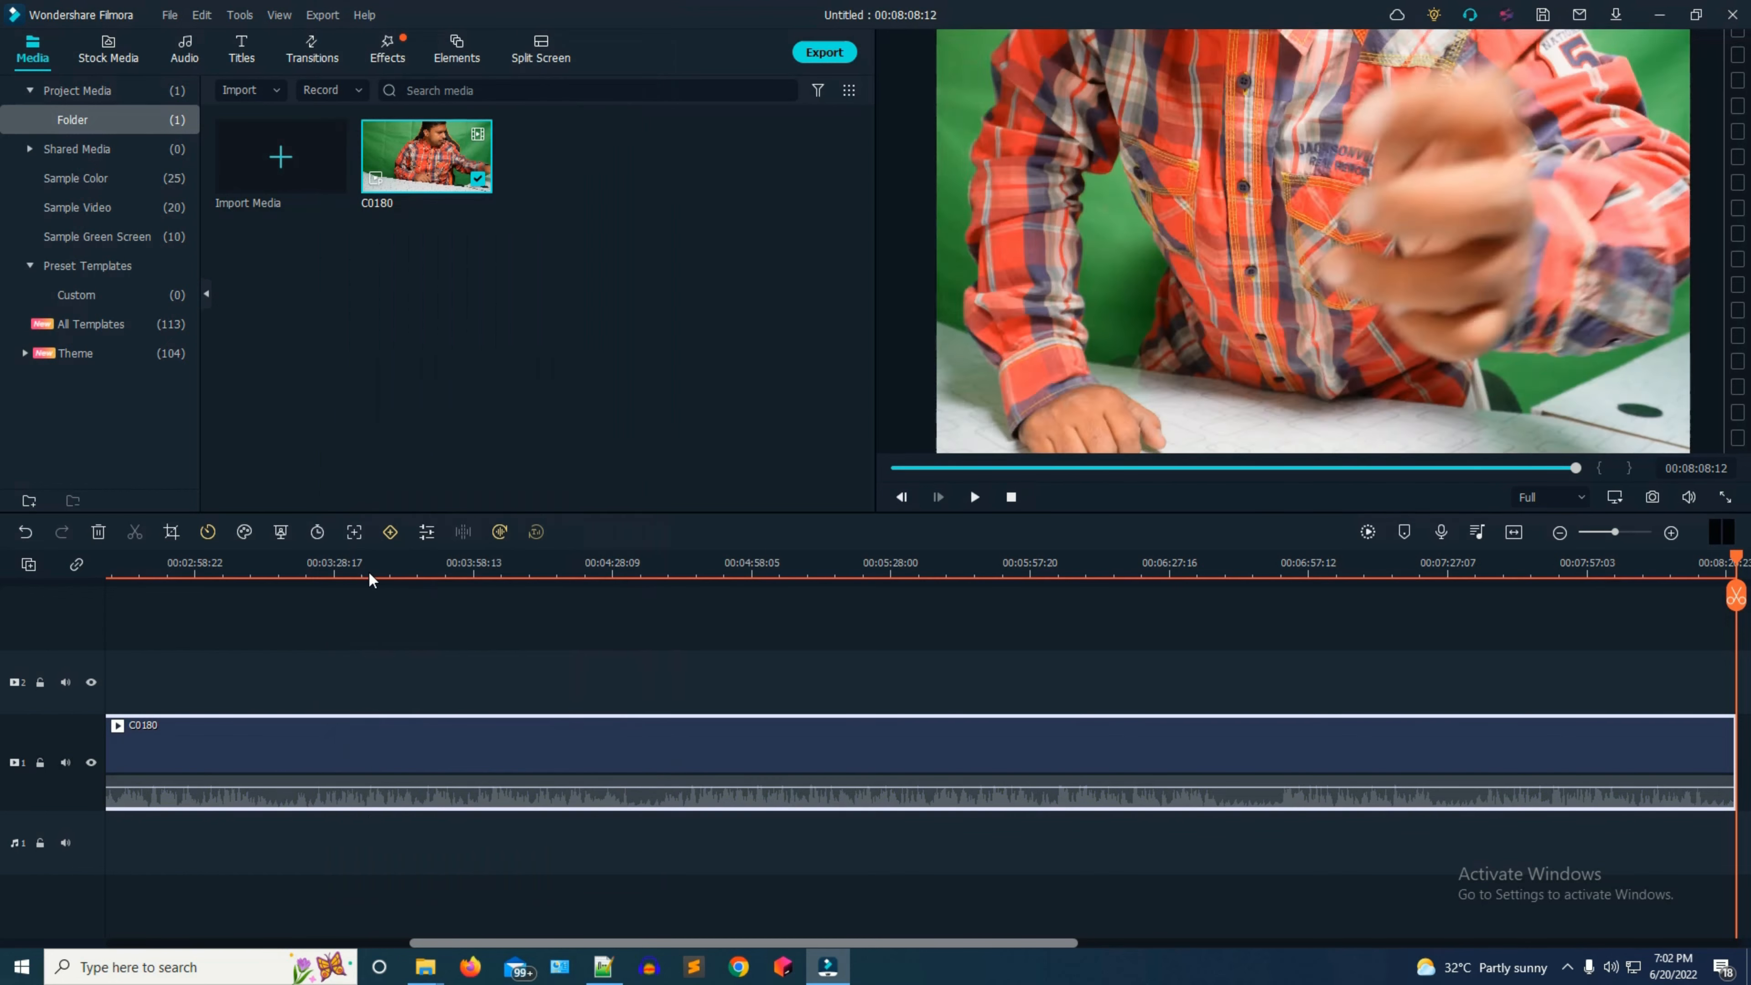
click(312, 884)
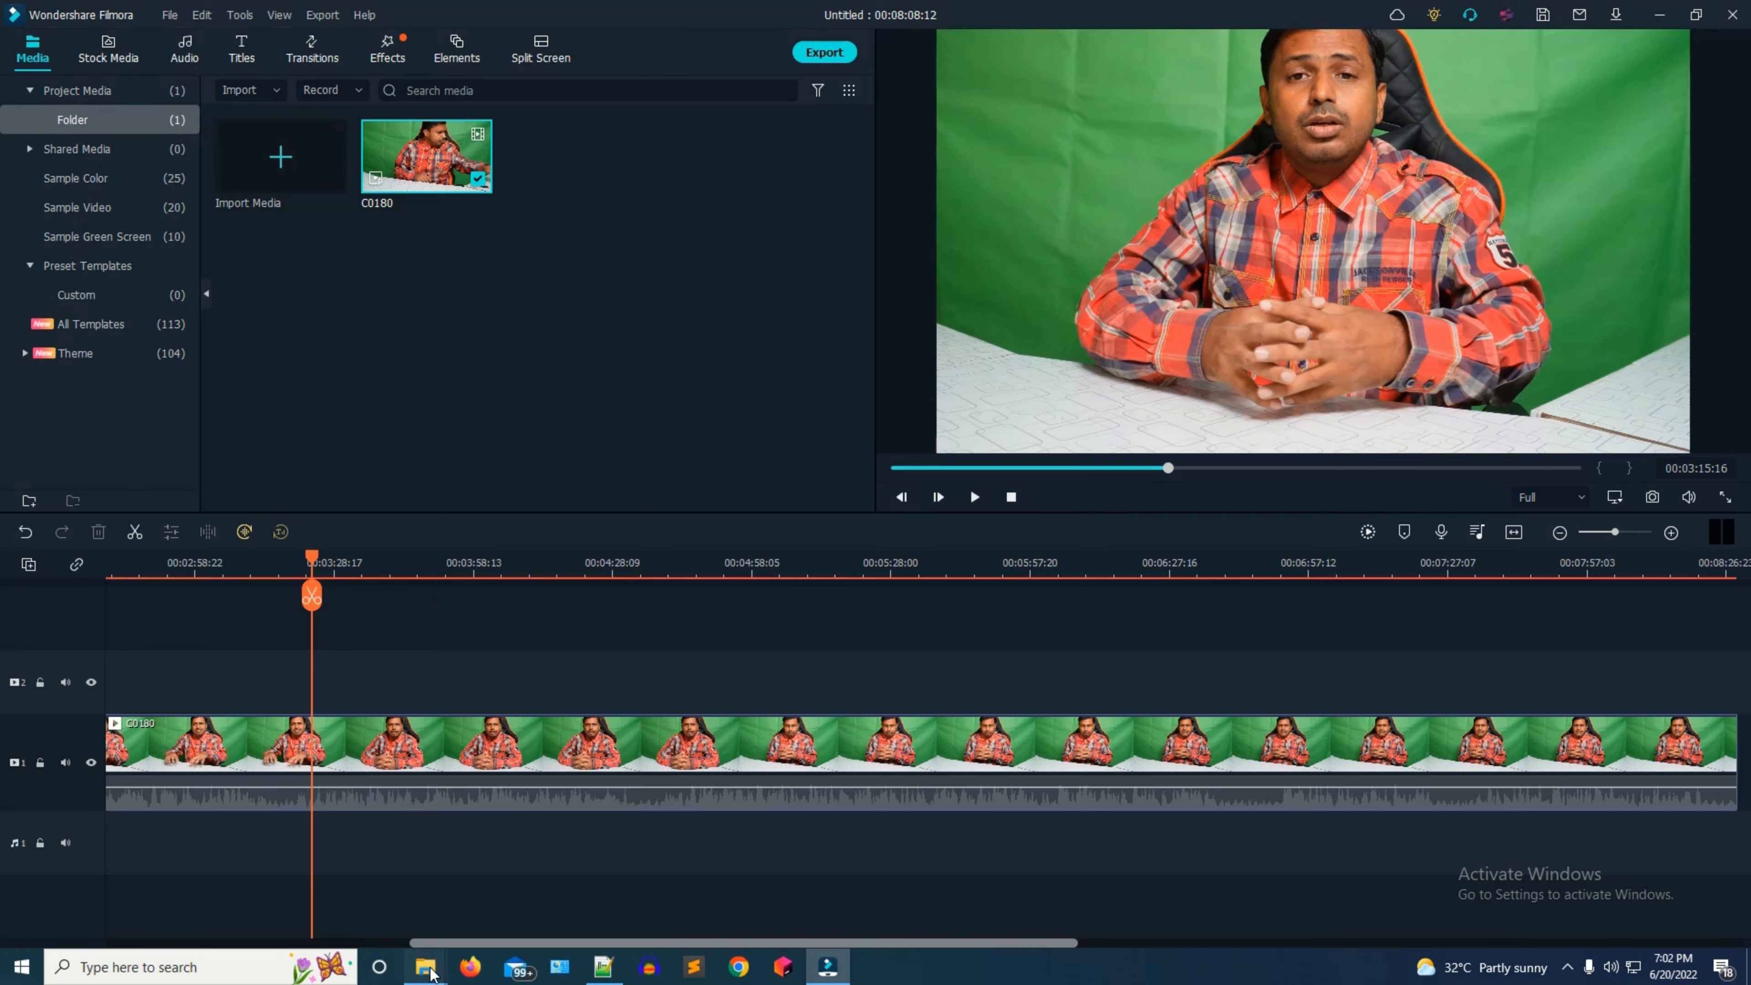
Import the office-room background image from the zve10 clips folder and place it on track 2 above the C0180 clip.
mouse_move(427, 969)
click(497, 865)
click(318, 145)
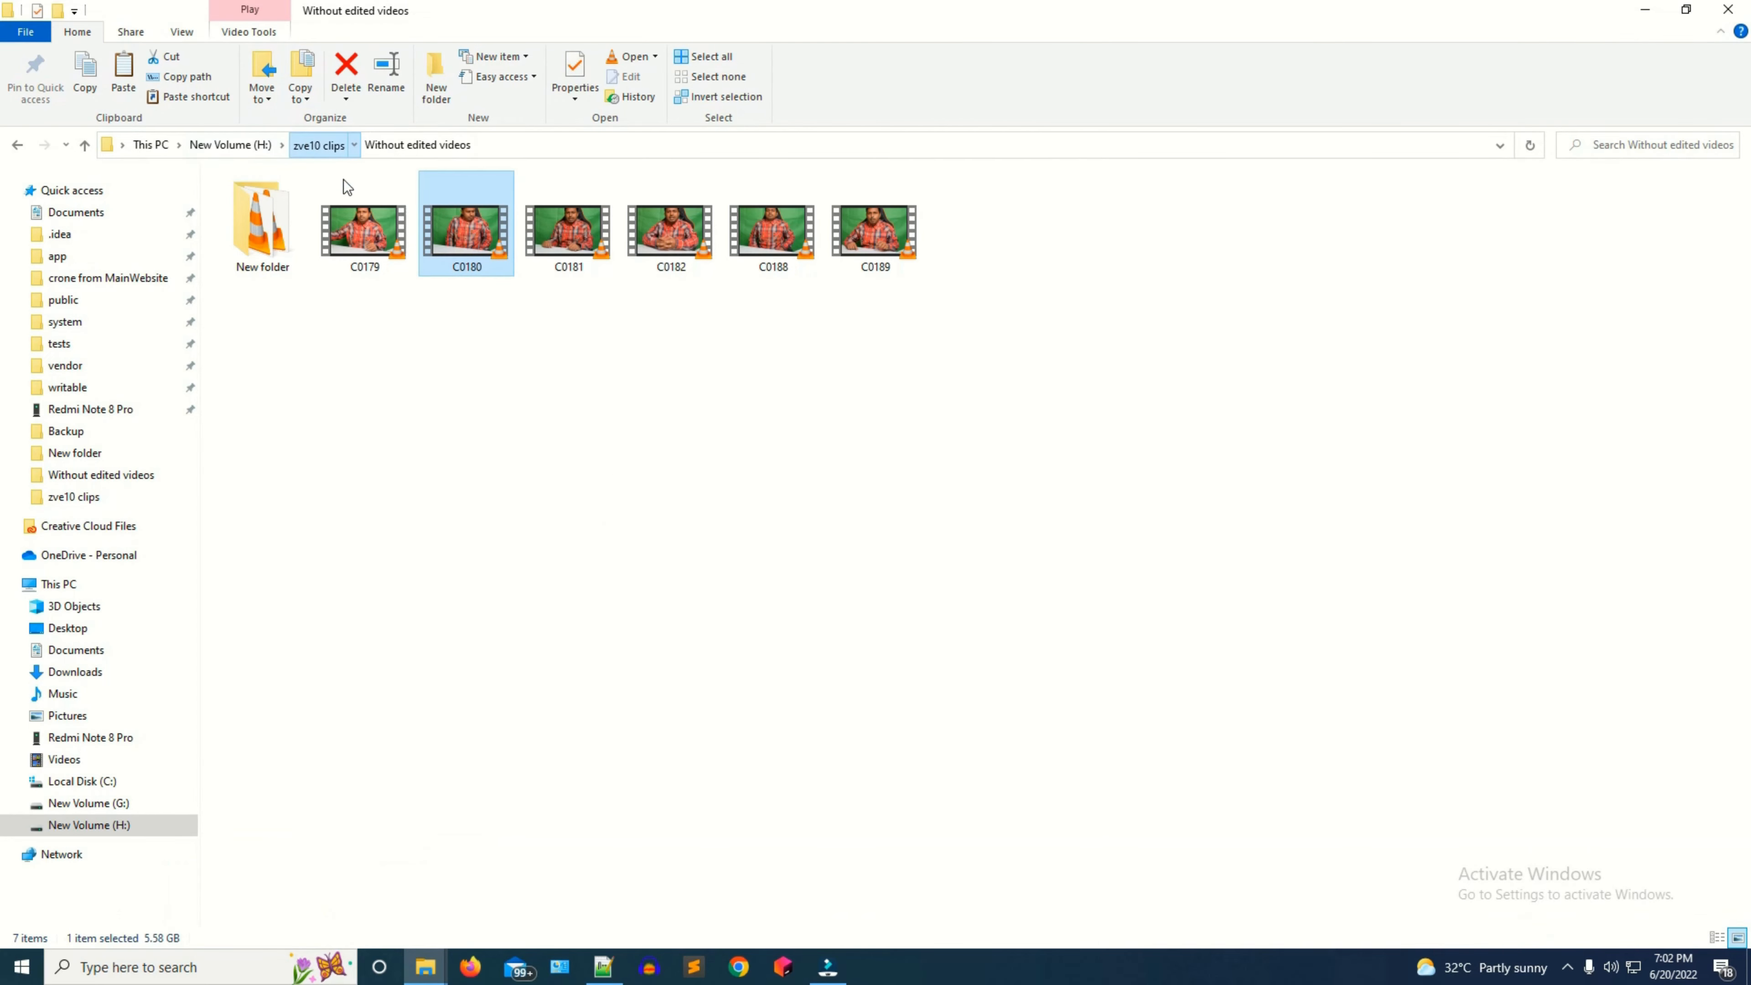
click(966, 531)
drag(937, 582, 424, 281)
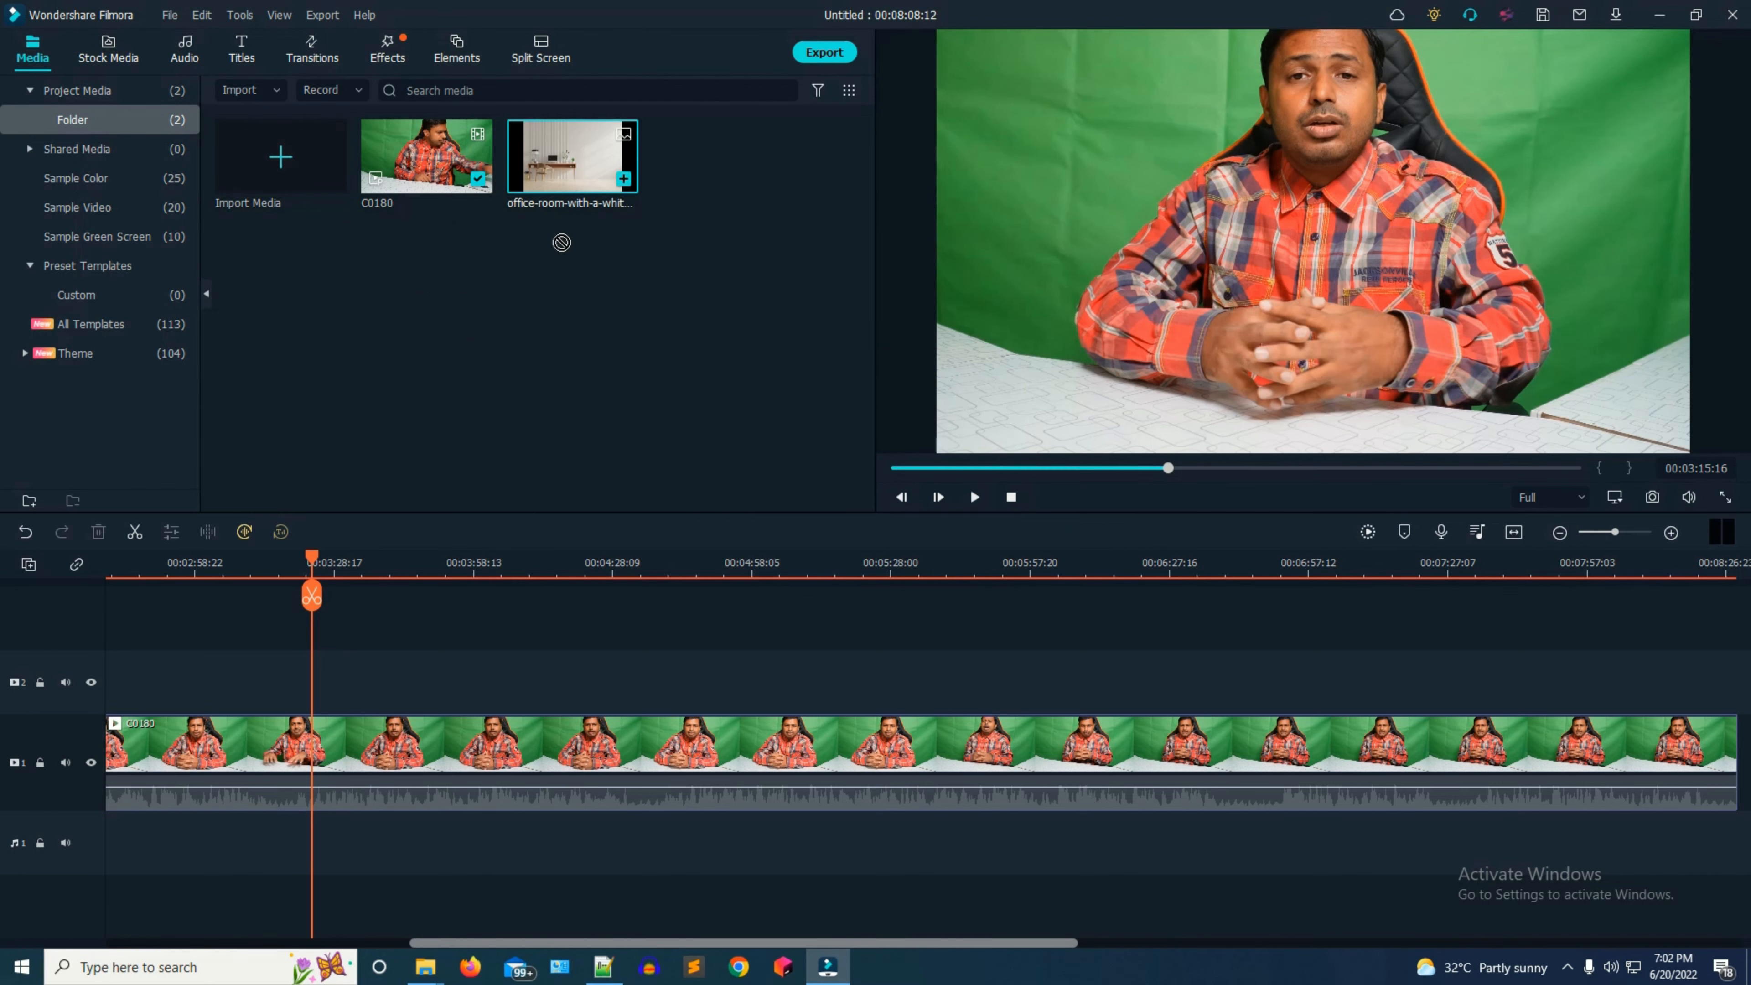
drag(623, 180, 105, 681)
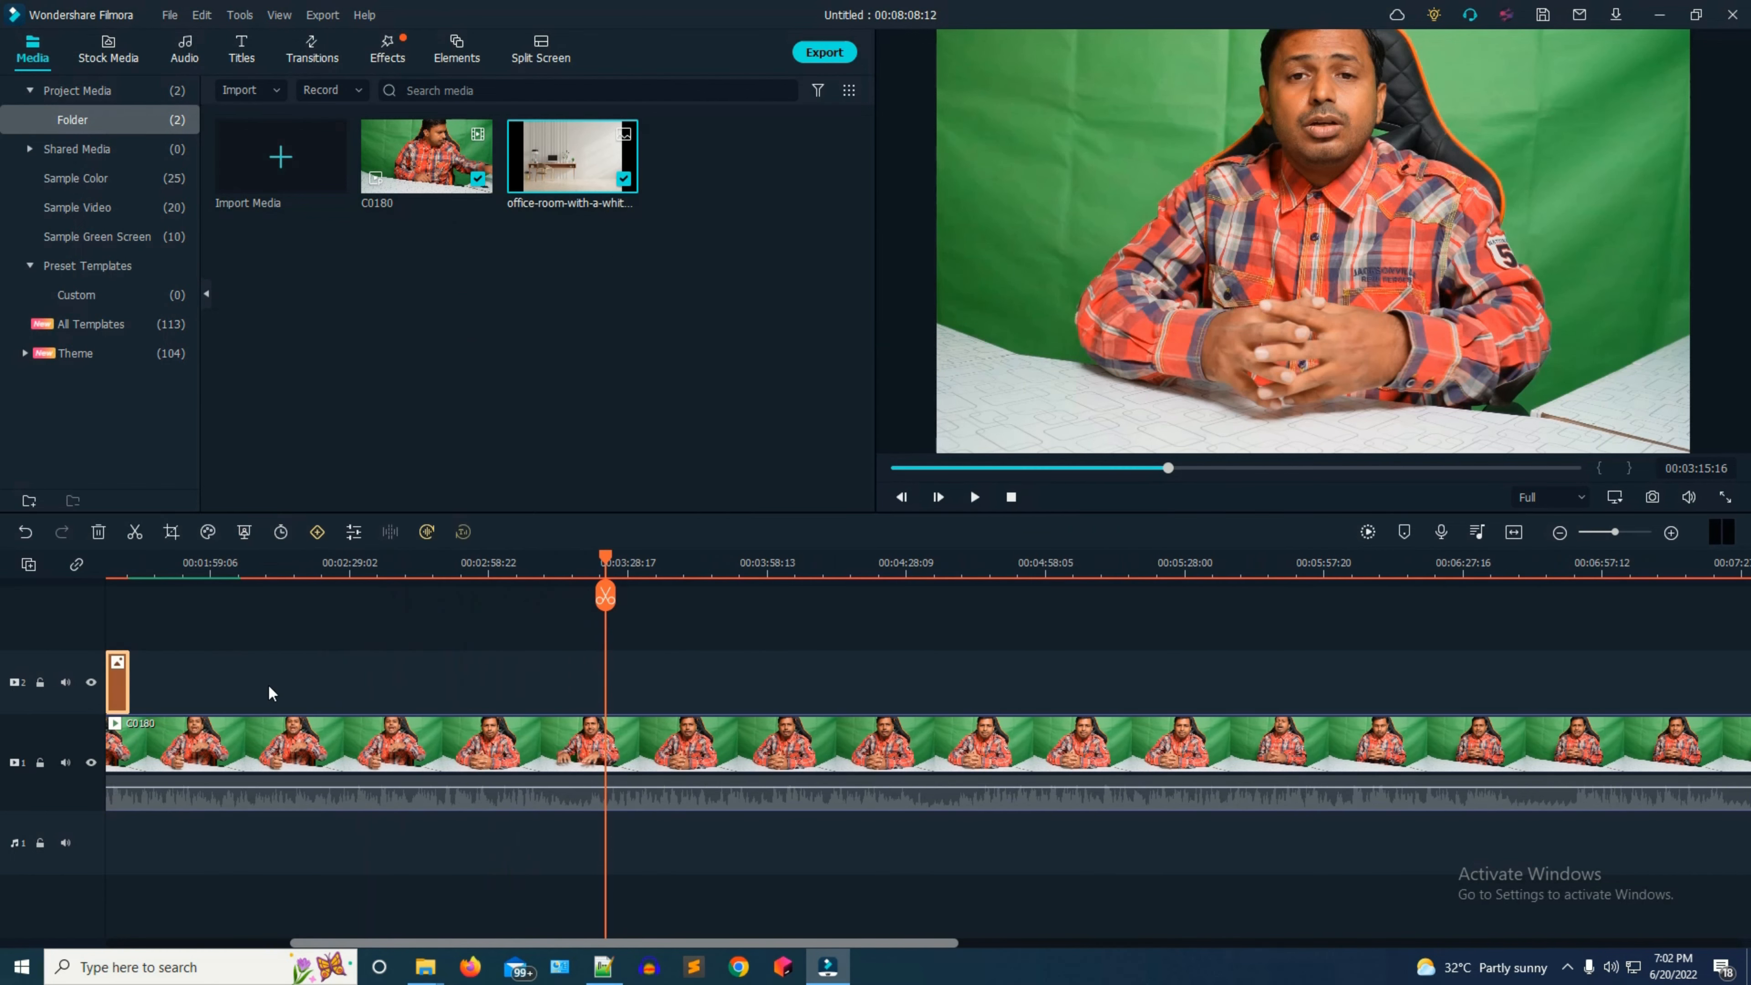
Stretch the office-room image on track 2 in both directions to cover the length of the C0180 clip.
scroll(262, 692, down, 4)
scroll(306, 748, down, 1)
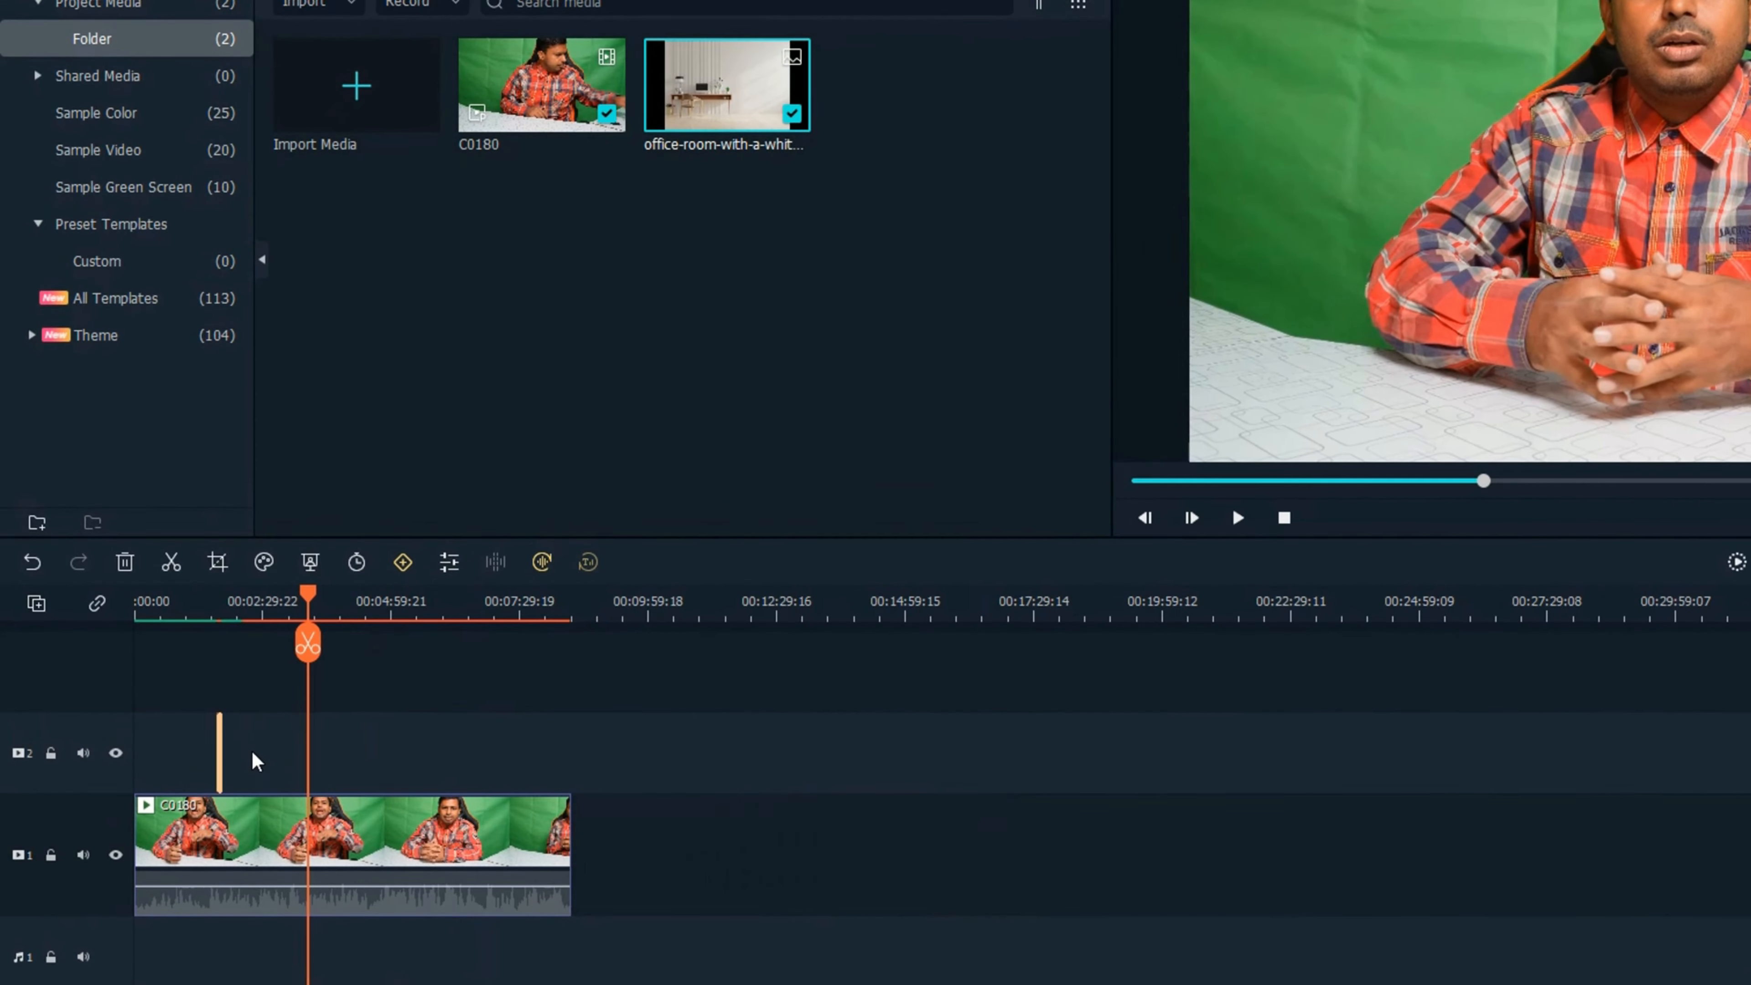
drag(205, 710, 571, 759)
drag(213, 739, 8, 762)
key(super+e)
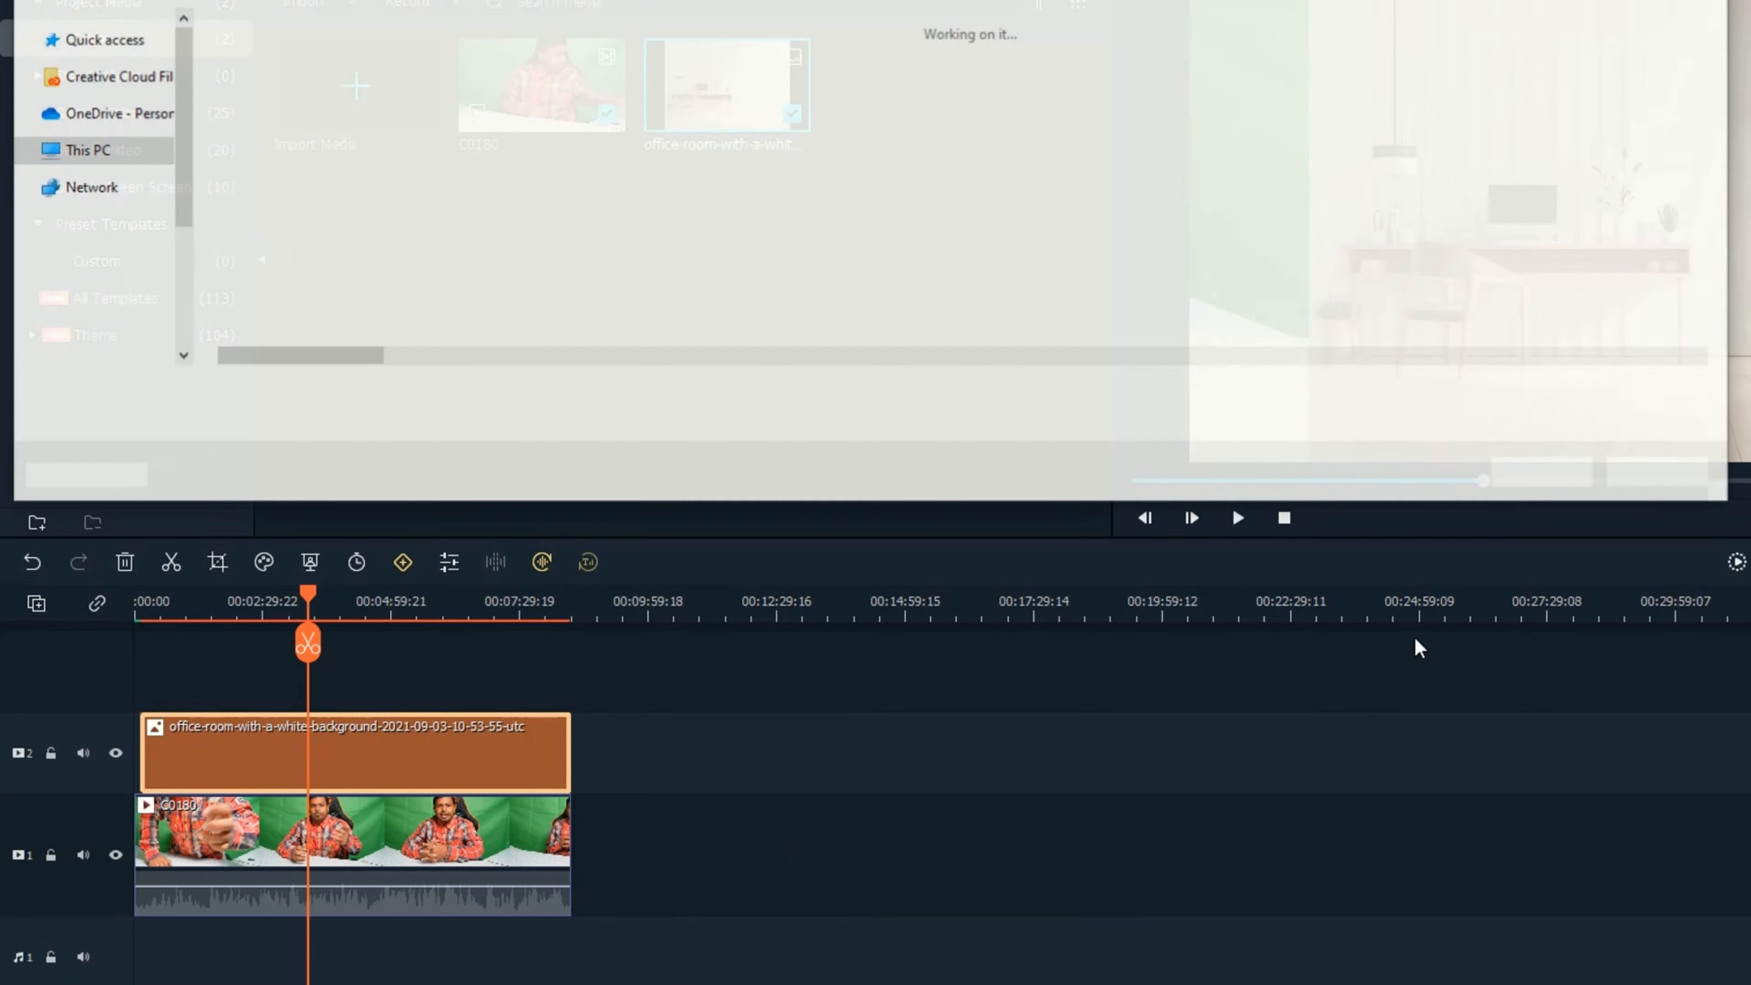
key(alt+F4)
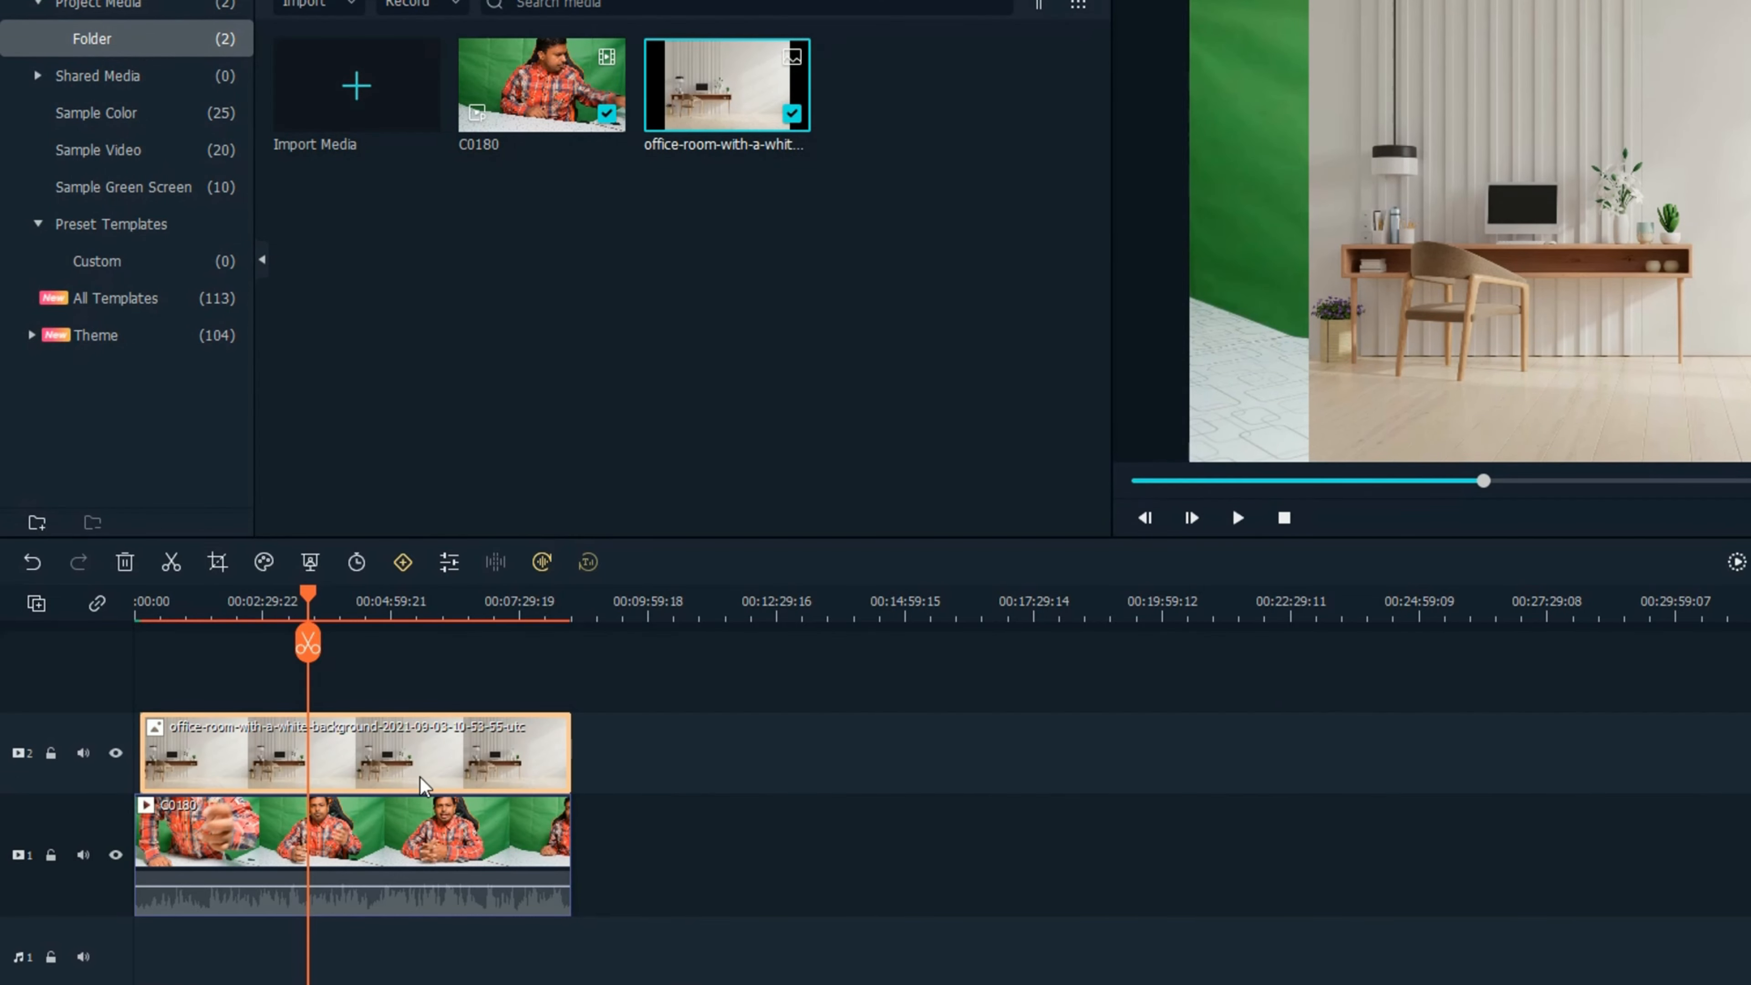
Swap the tracks so the C0180 clip is on track 2 above the office-room image on track 1, and play a short preview.
scroll(395, 714, up, 5)
key(space)
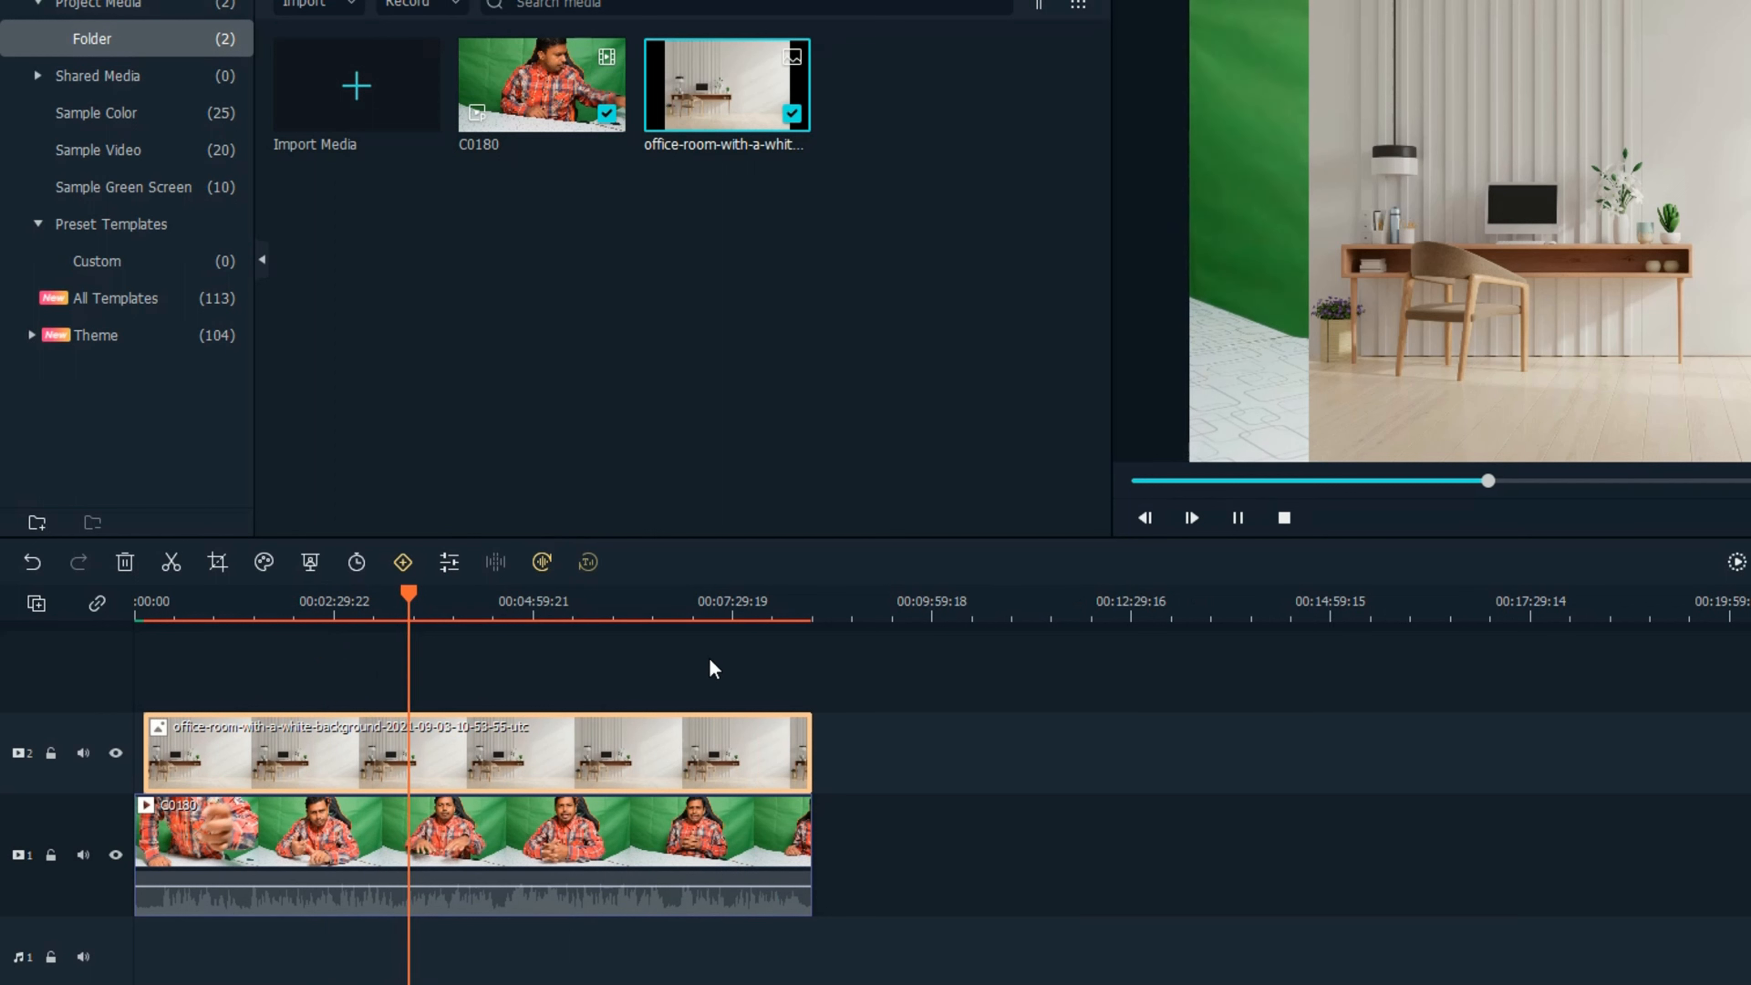
key(space)
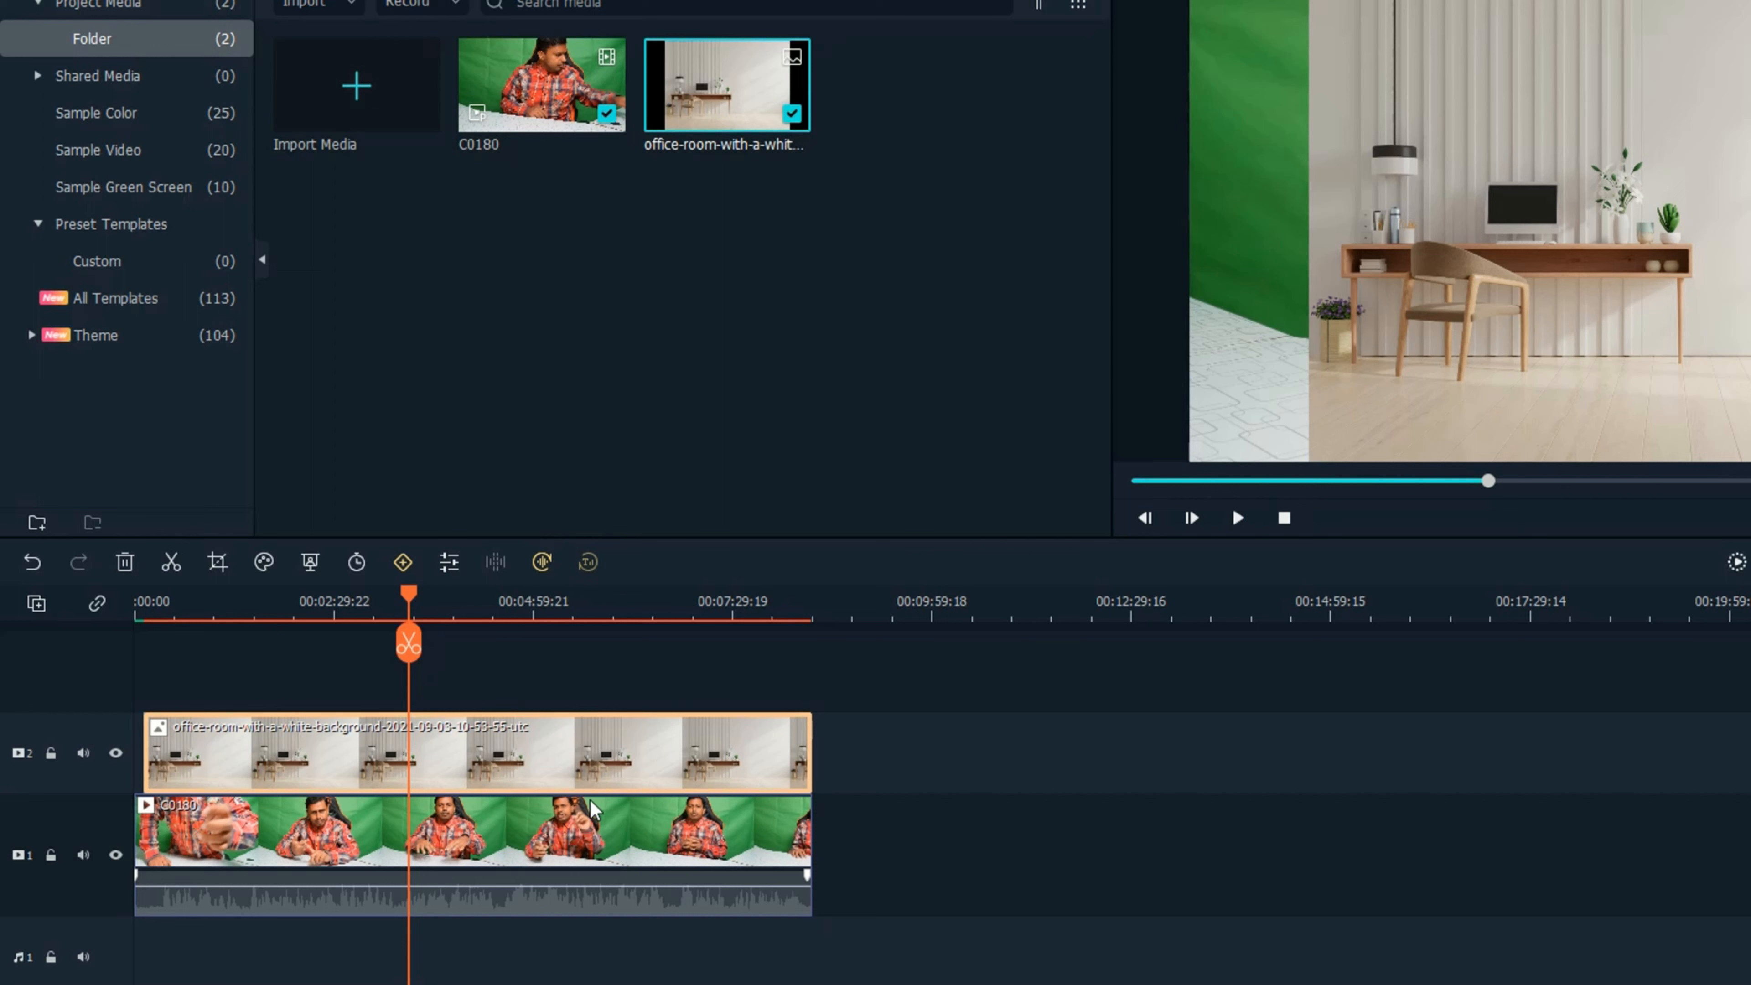
drag(590, 760, 463, 888)
drag(852, 823, 258, 752)
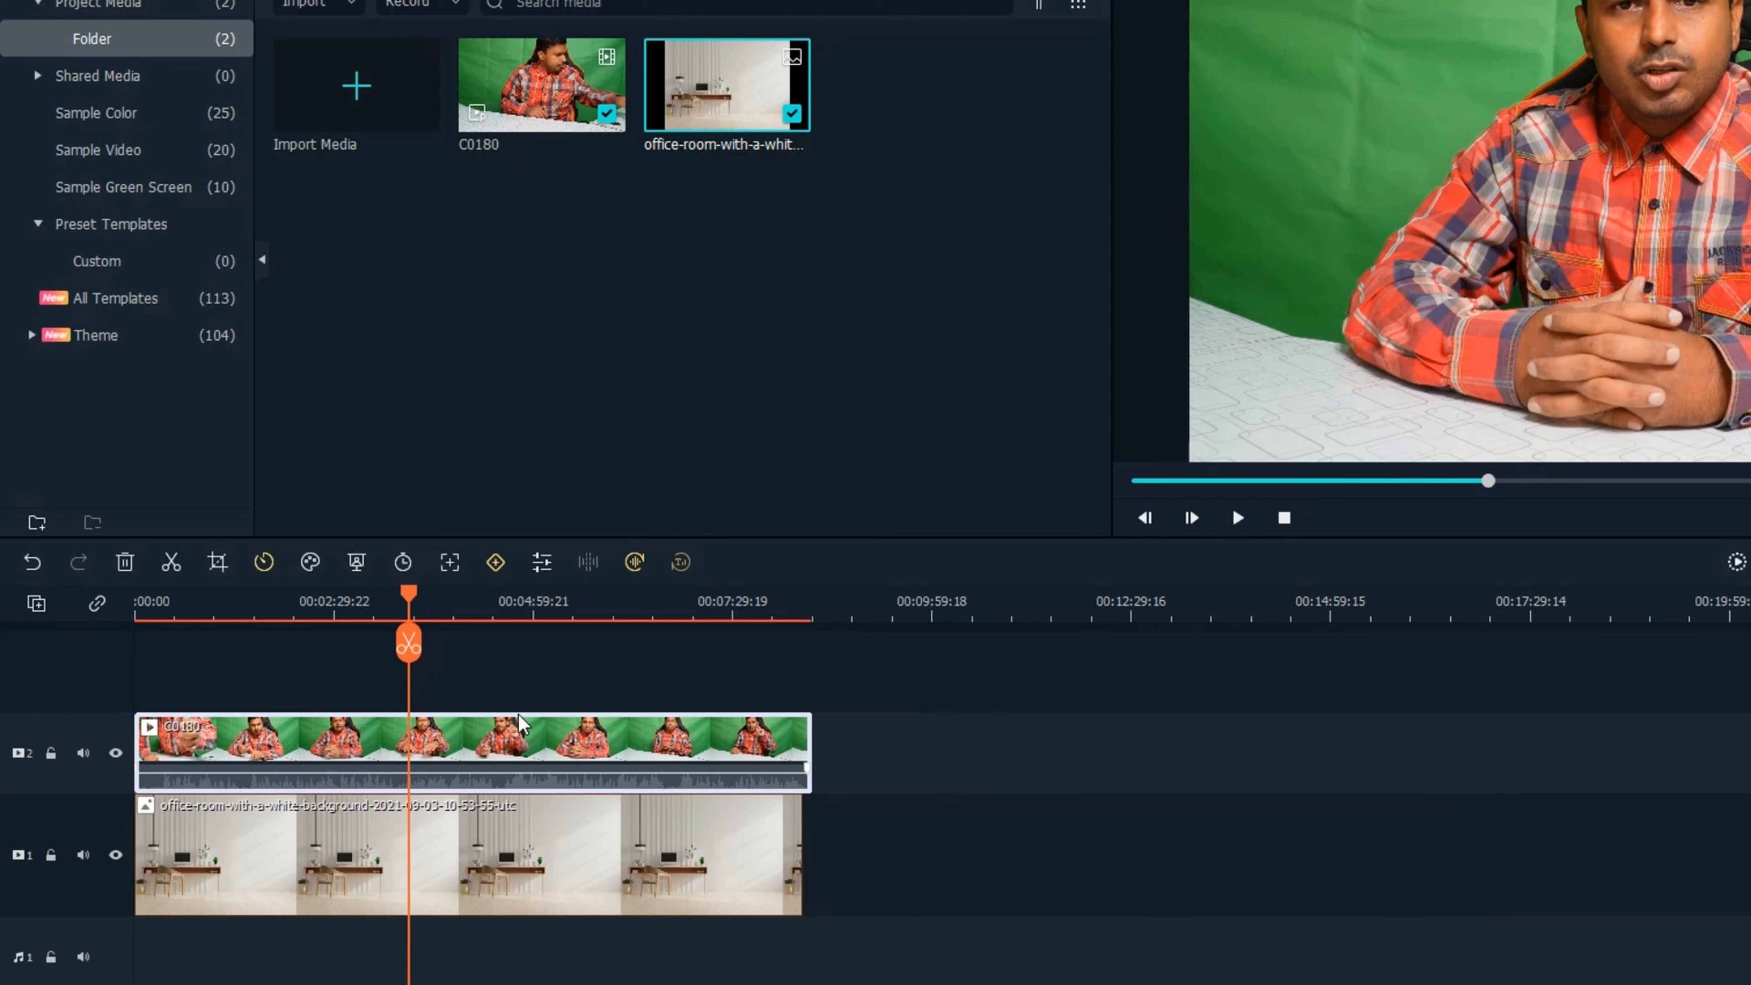
key(space)
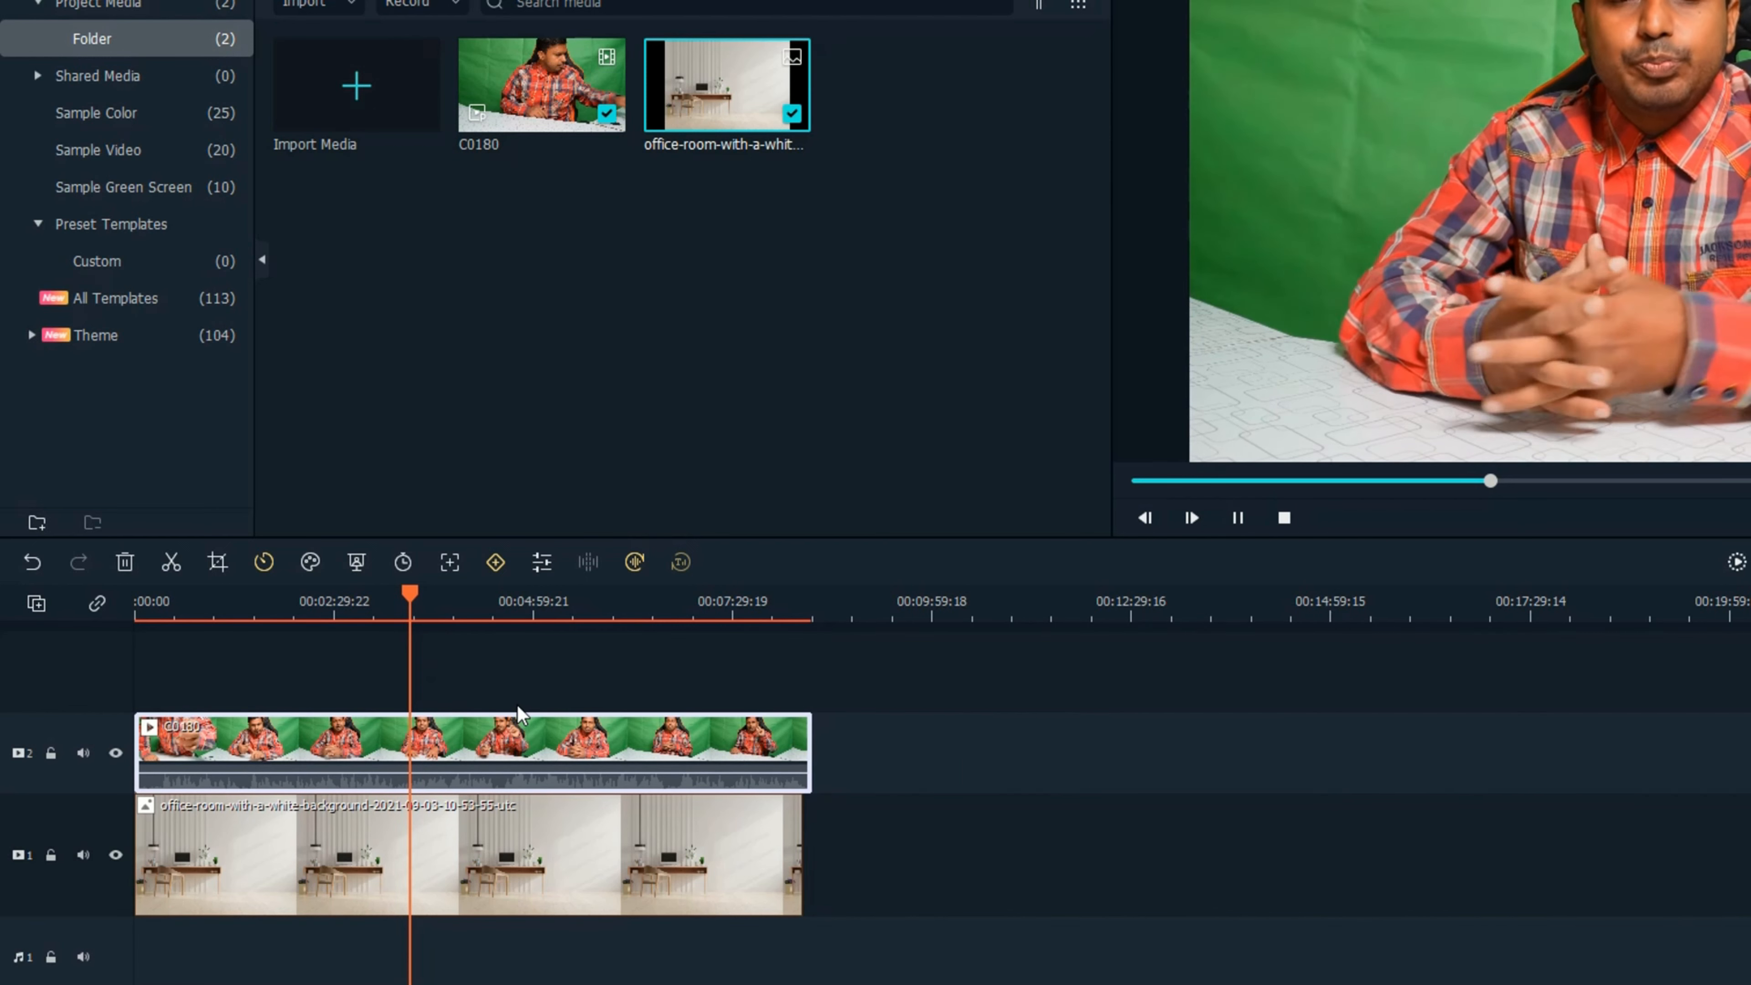
key(space)
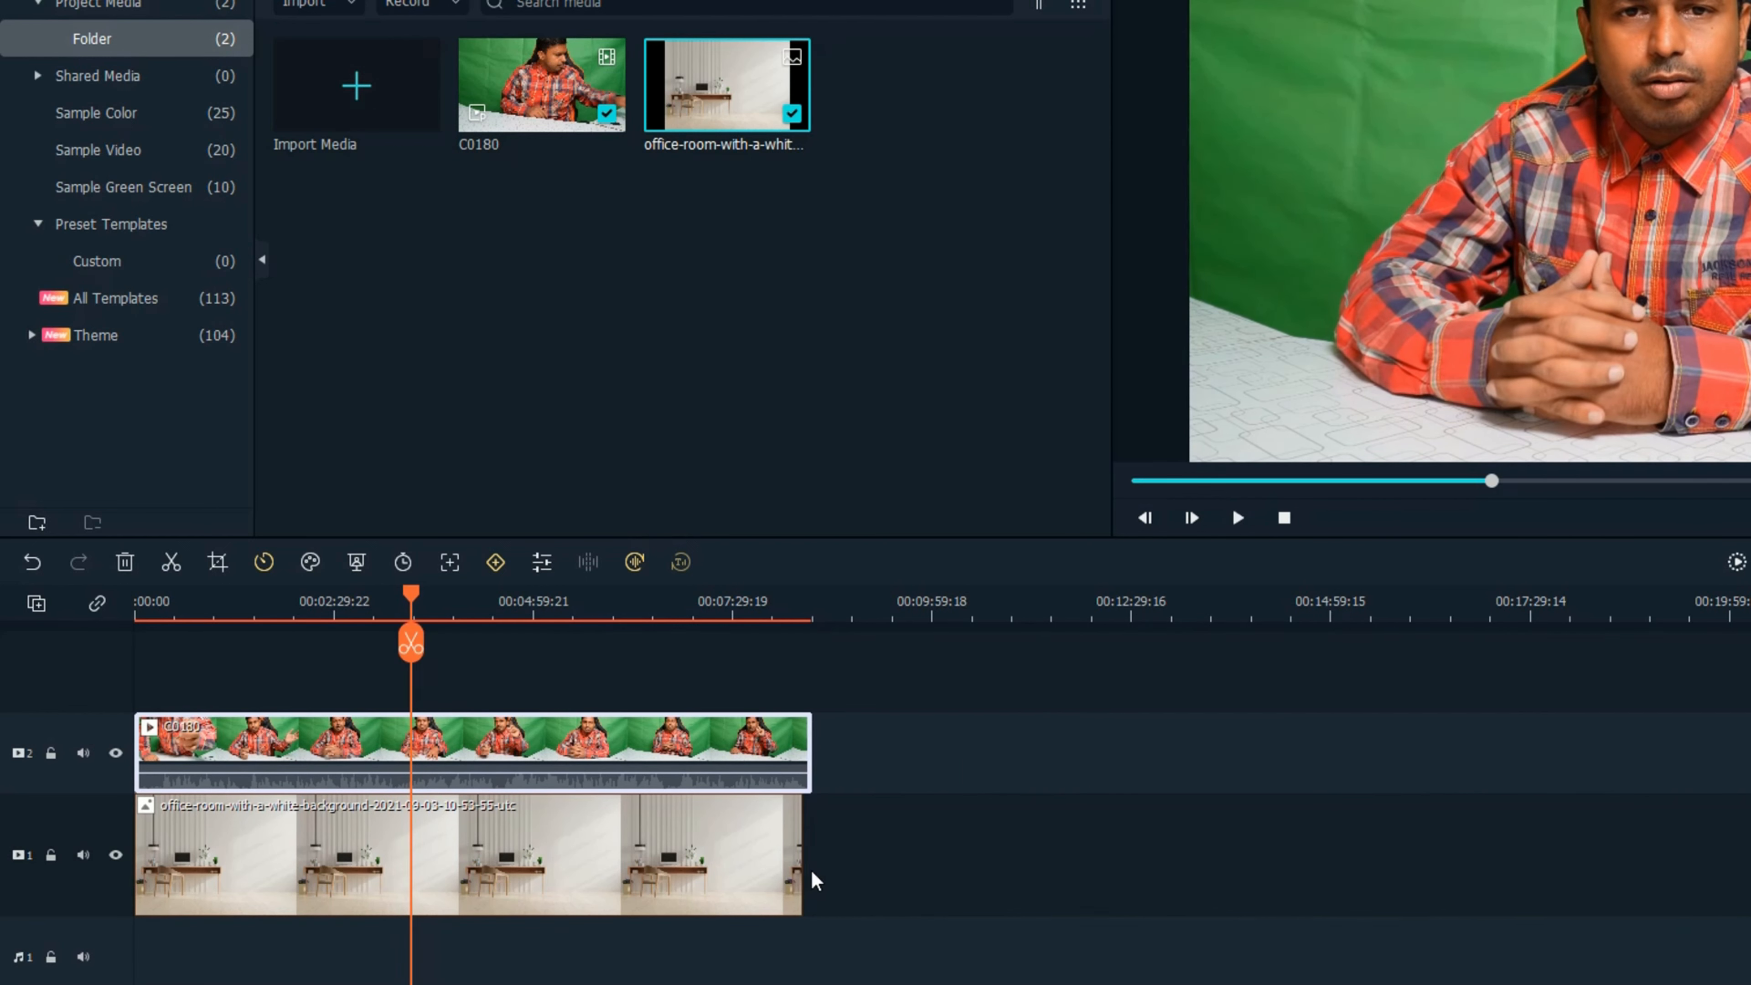
Extend the end of the office-room image on track 1 to match the end of the C0180 clip.
click(769, 858)
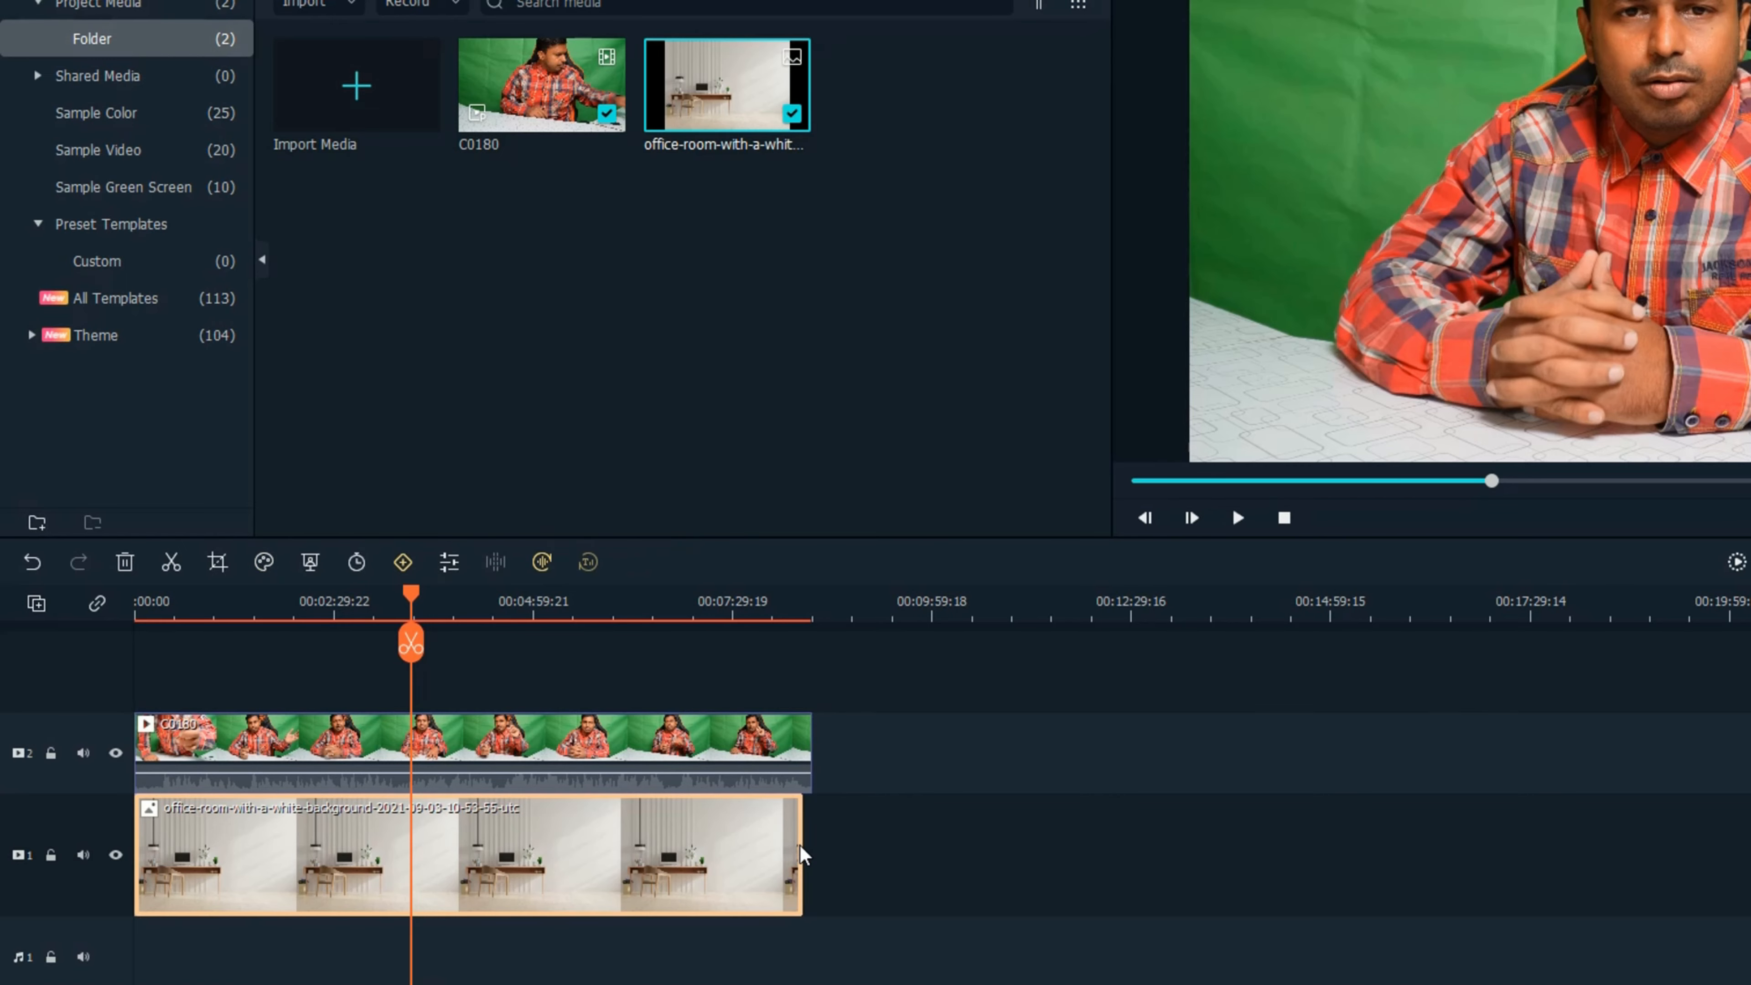
drag(801, 855, 811, 855)
scroll(433, 881, up, 4)
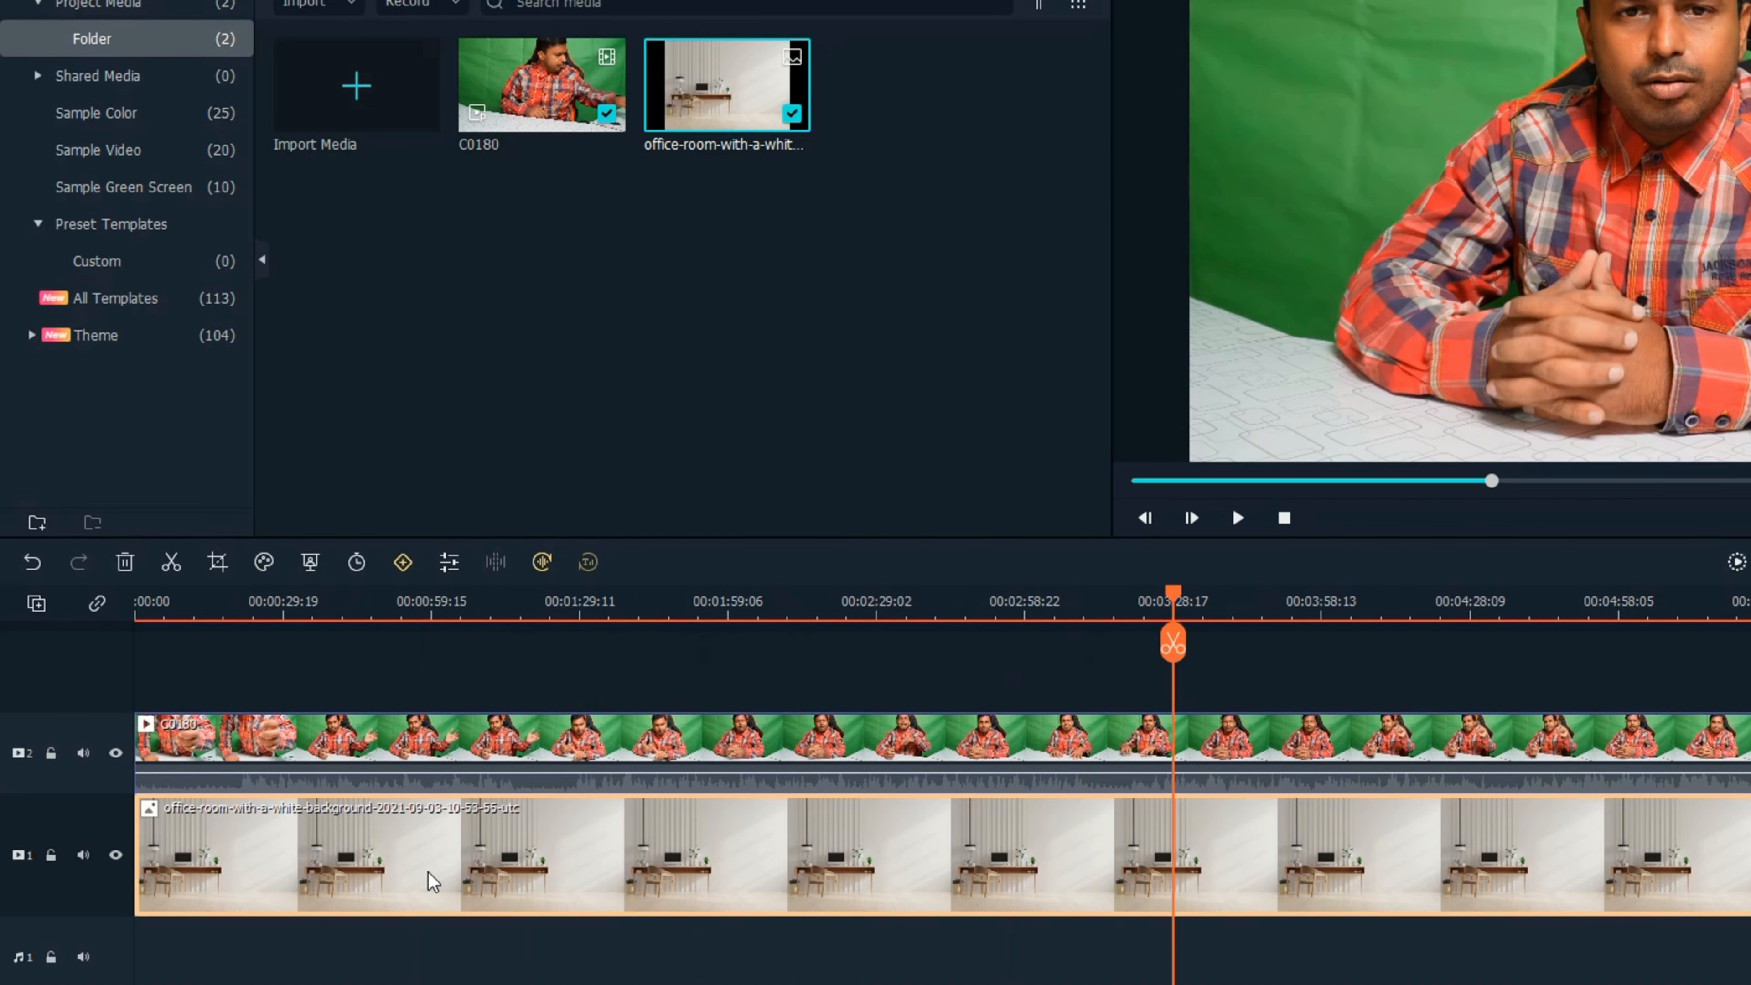
key(ctrl+s)
key(Return)
Apply Chroma Key to the C0180 clip with the default green and accept the settings.
click(572, 736)
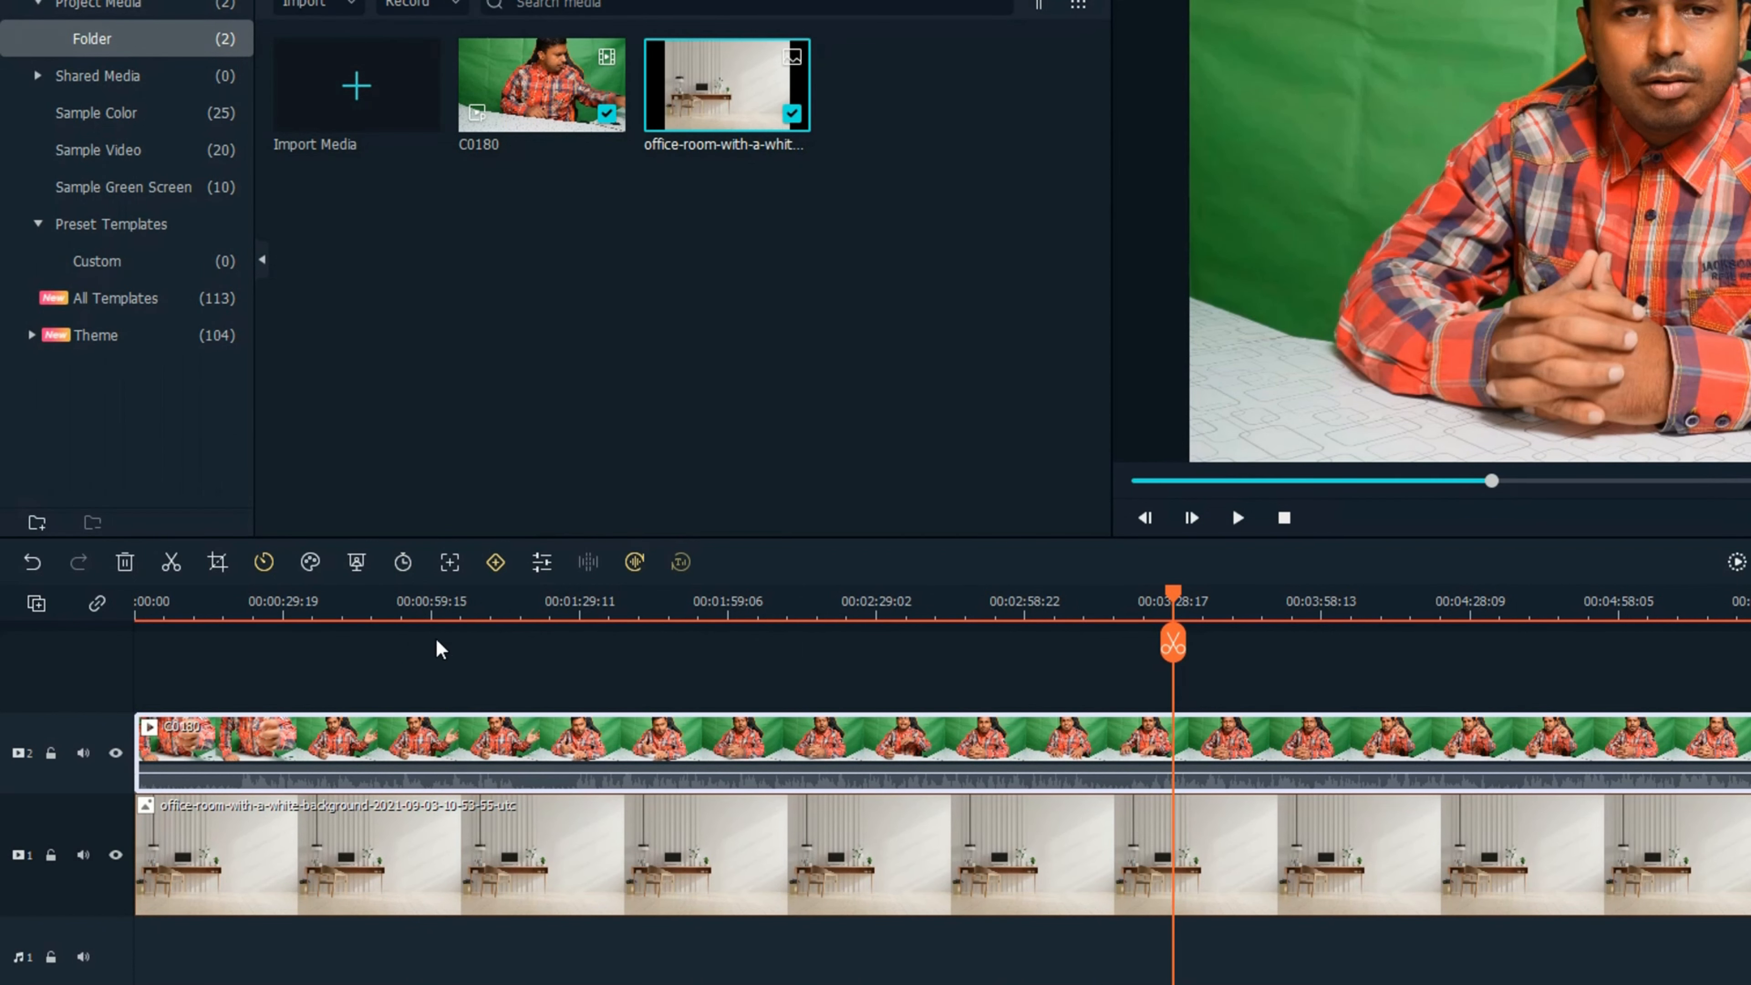
click(354, 572)
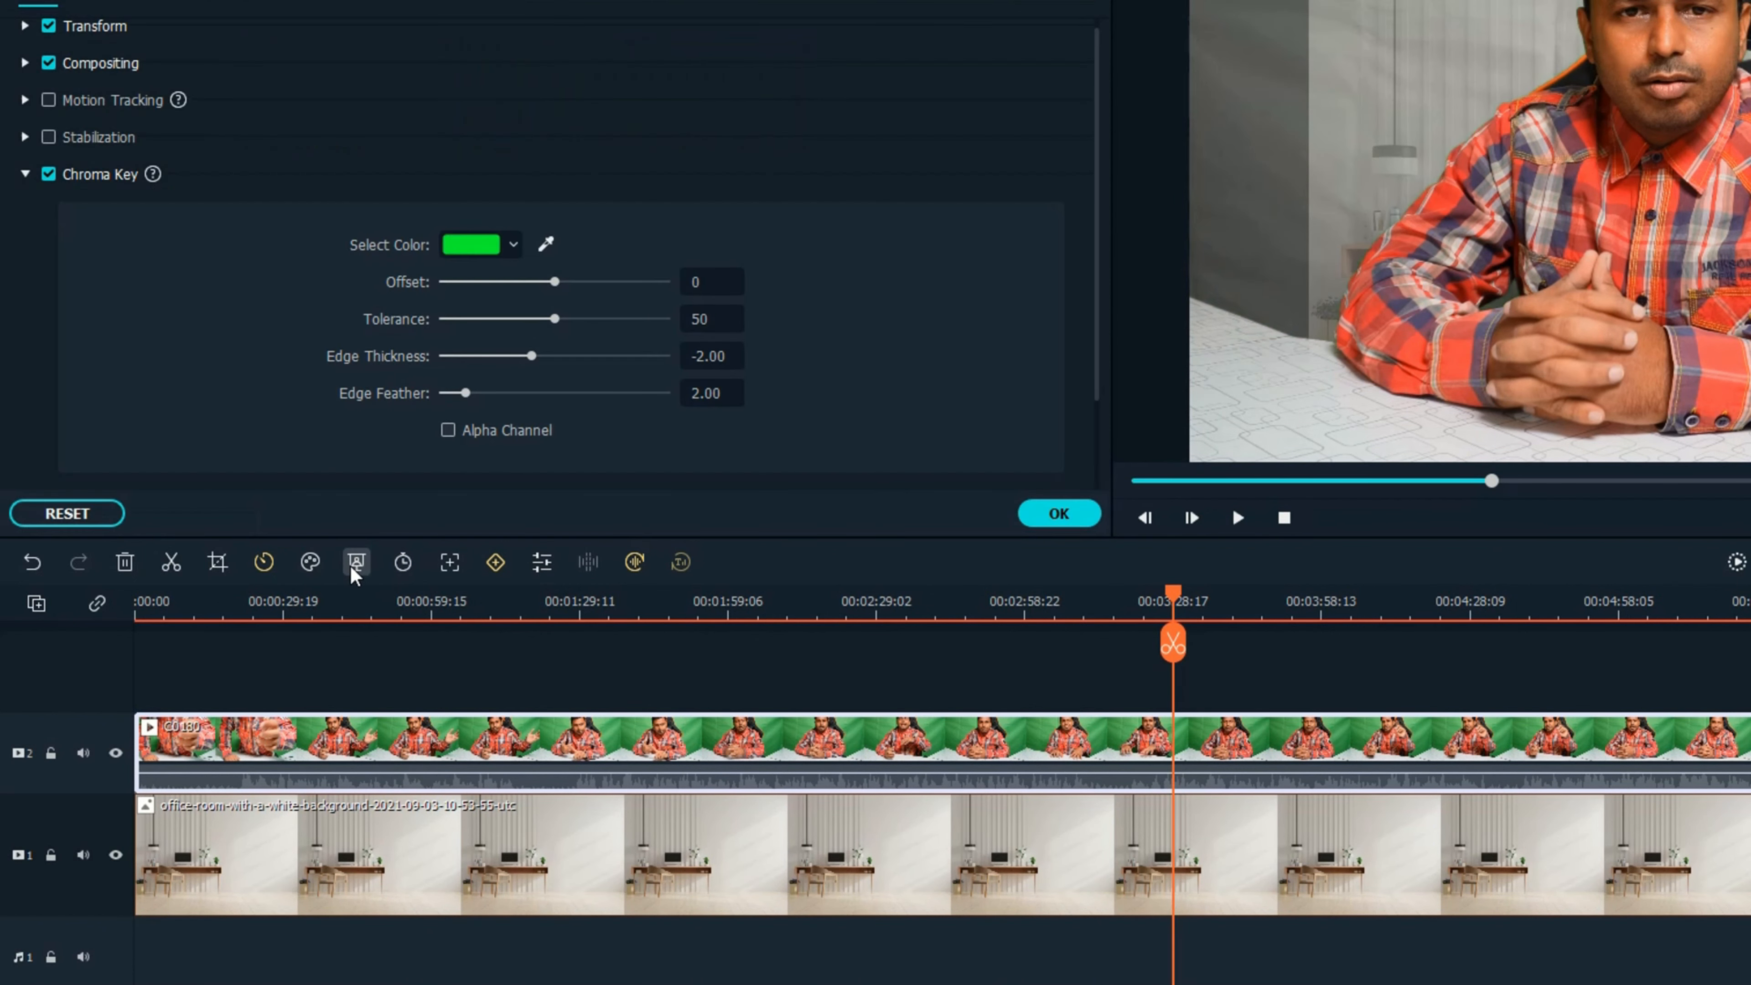
click(1055, 513)
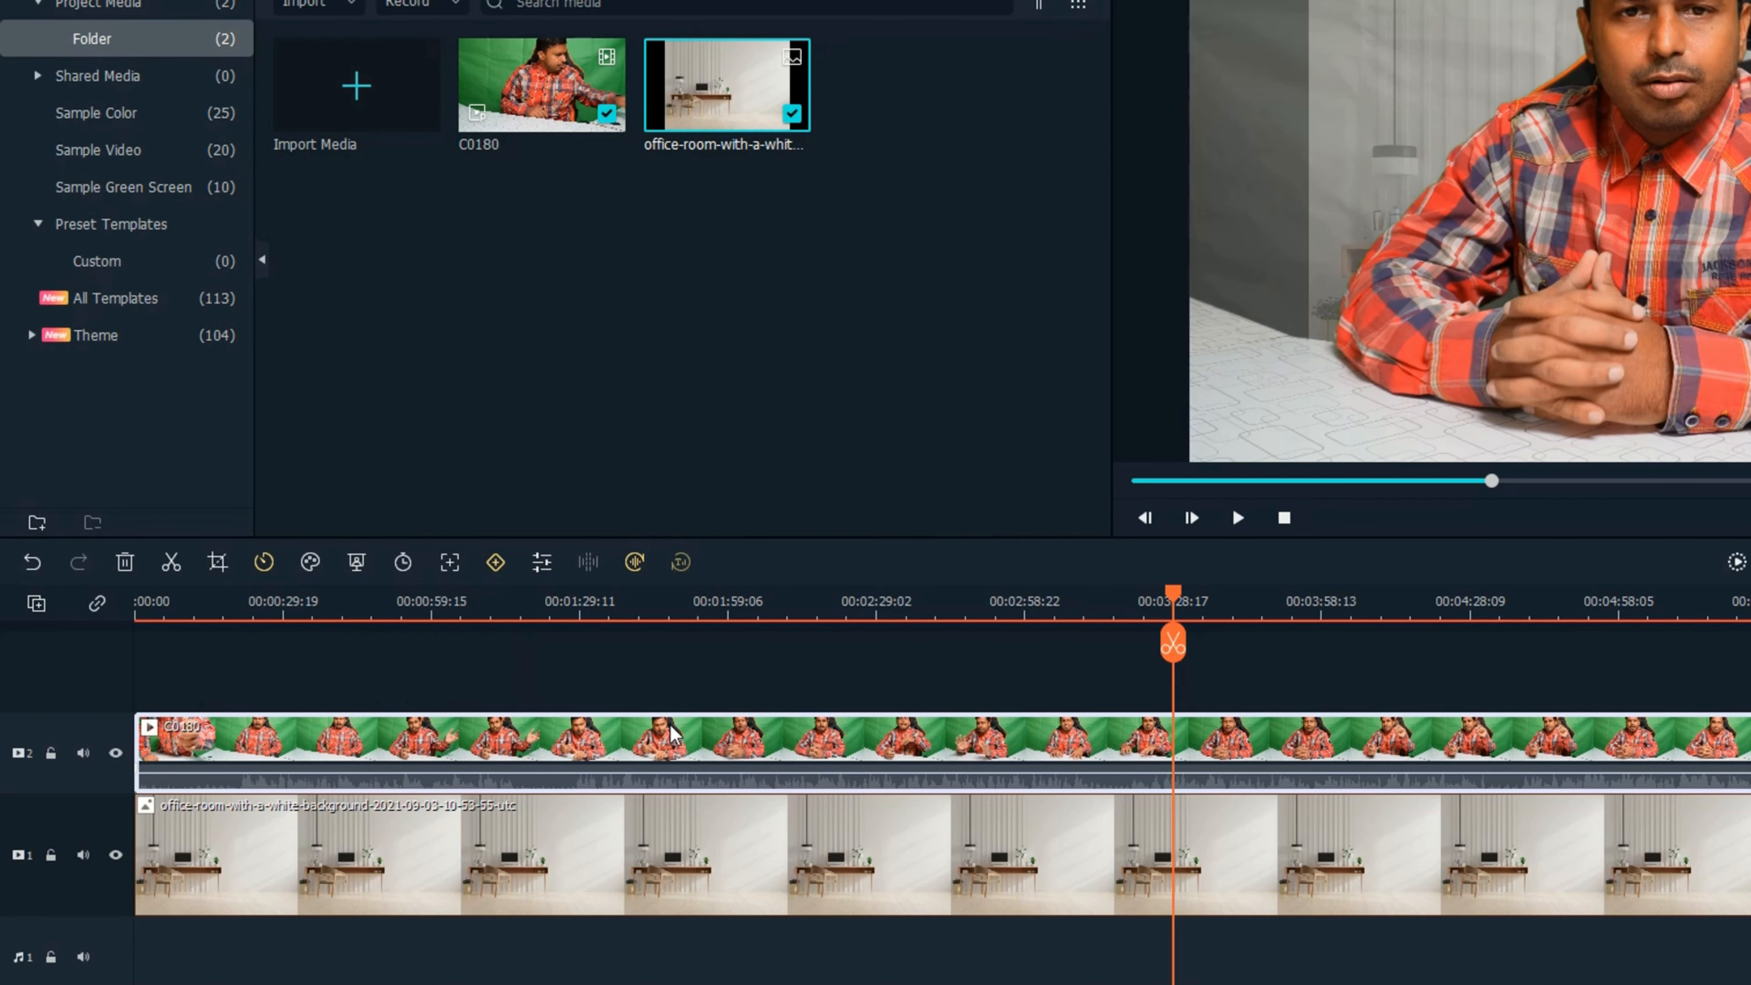
Sample the green backdrop as the Chroma Key colour, set Offset to 12 and Tolerance to 54, and play the result.
click(355, 564)
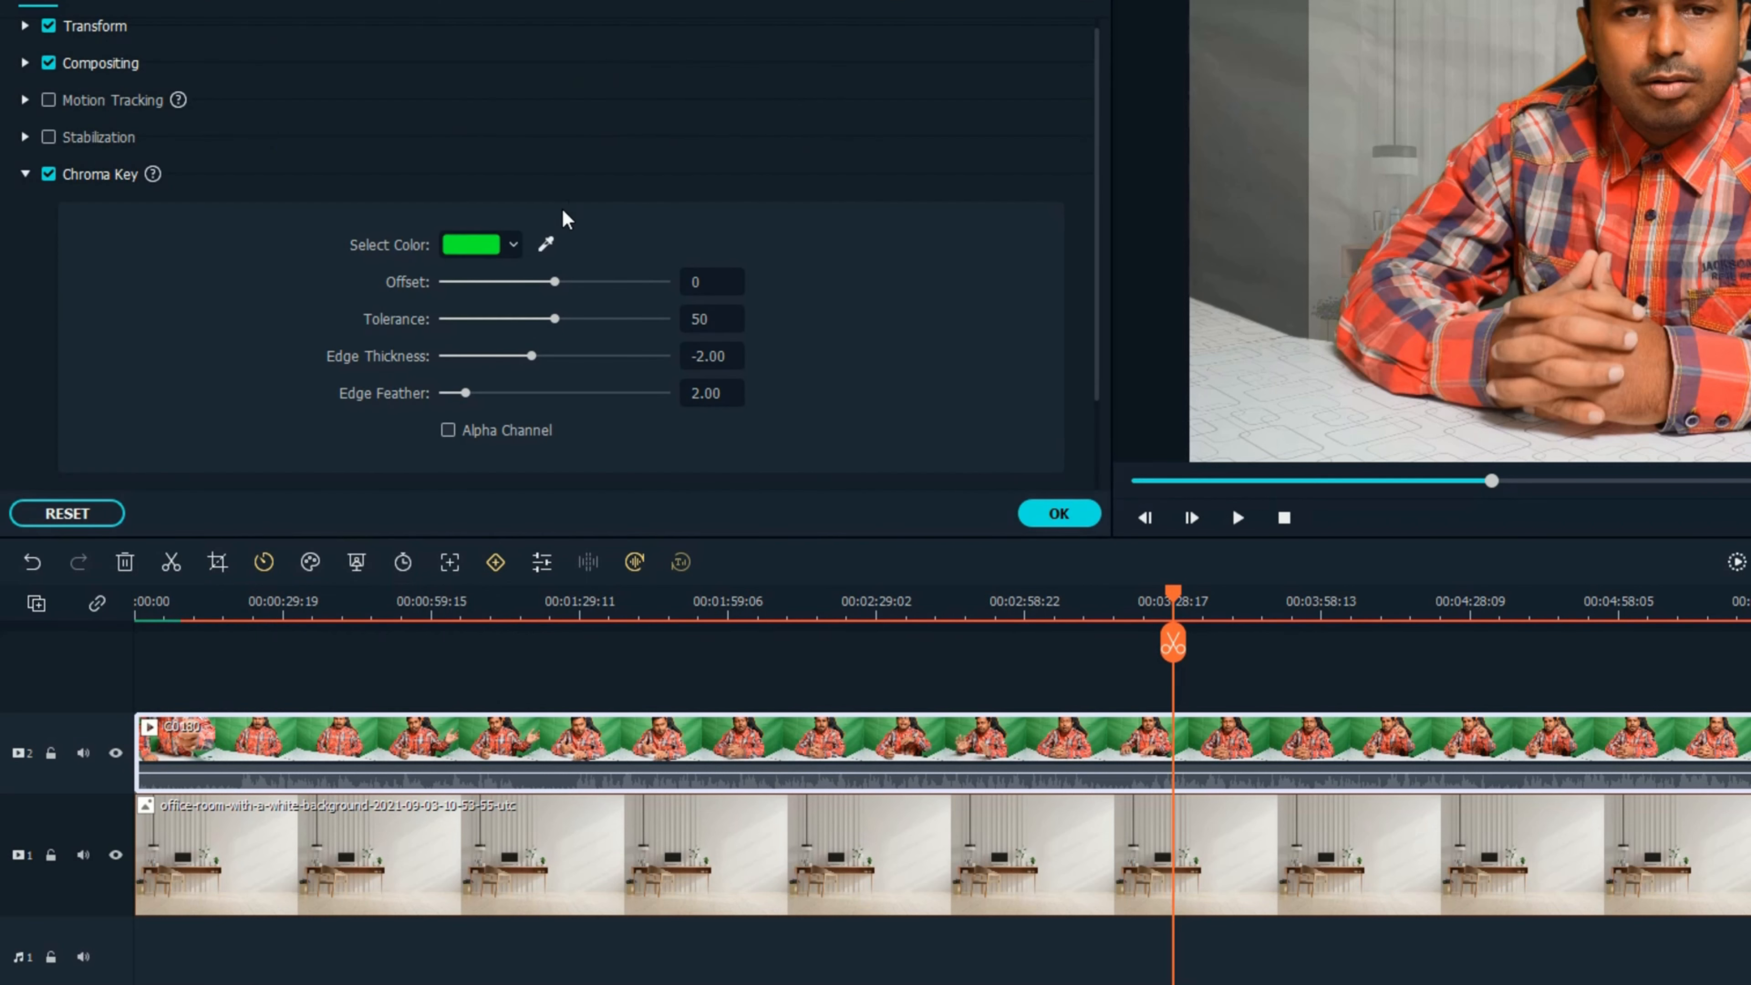
click(546, 243)
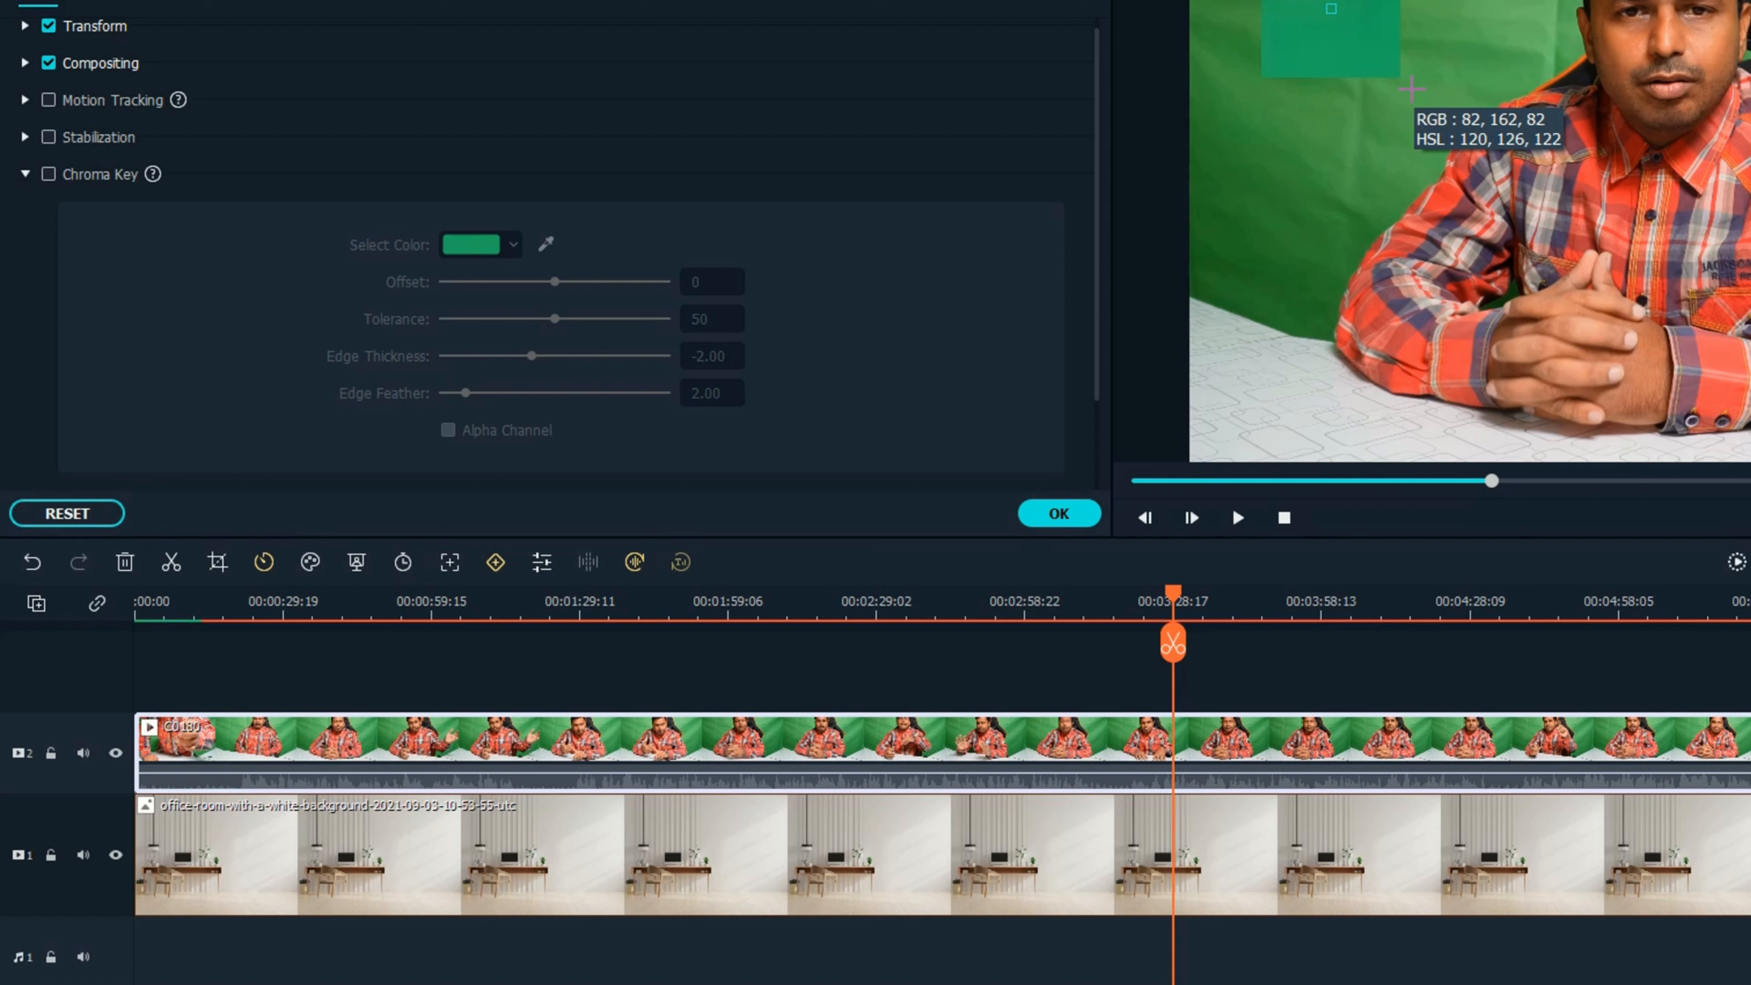
click(1411, 88)
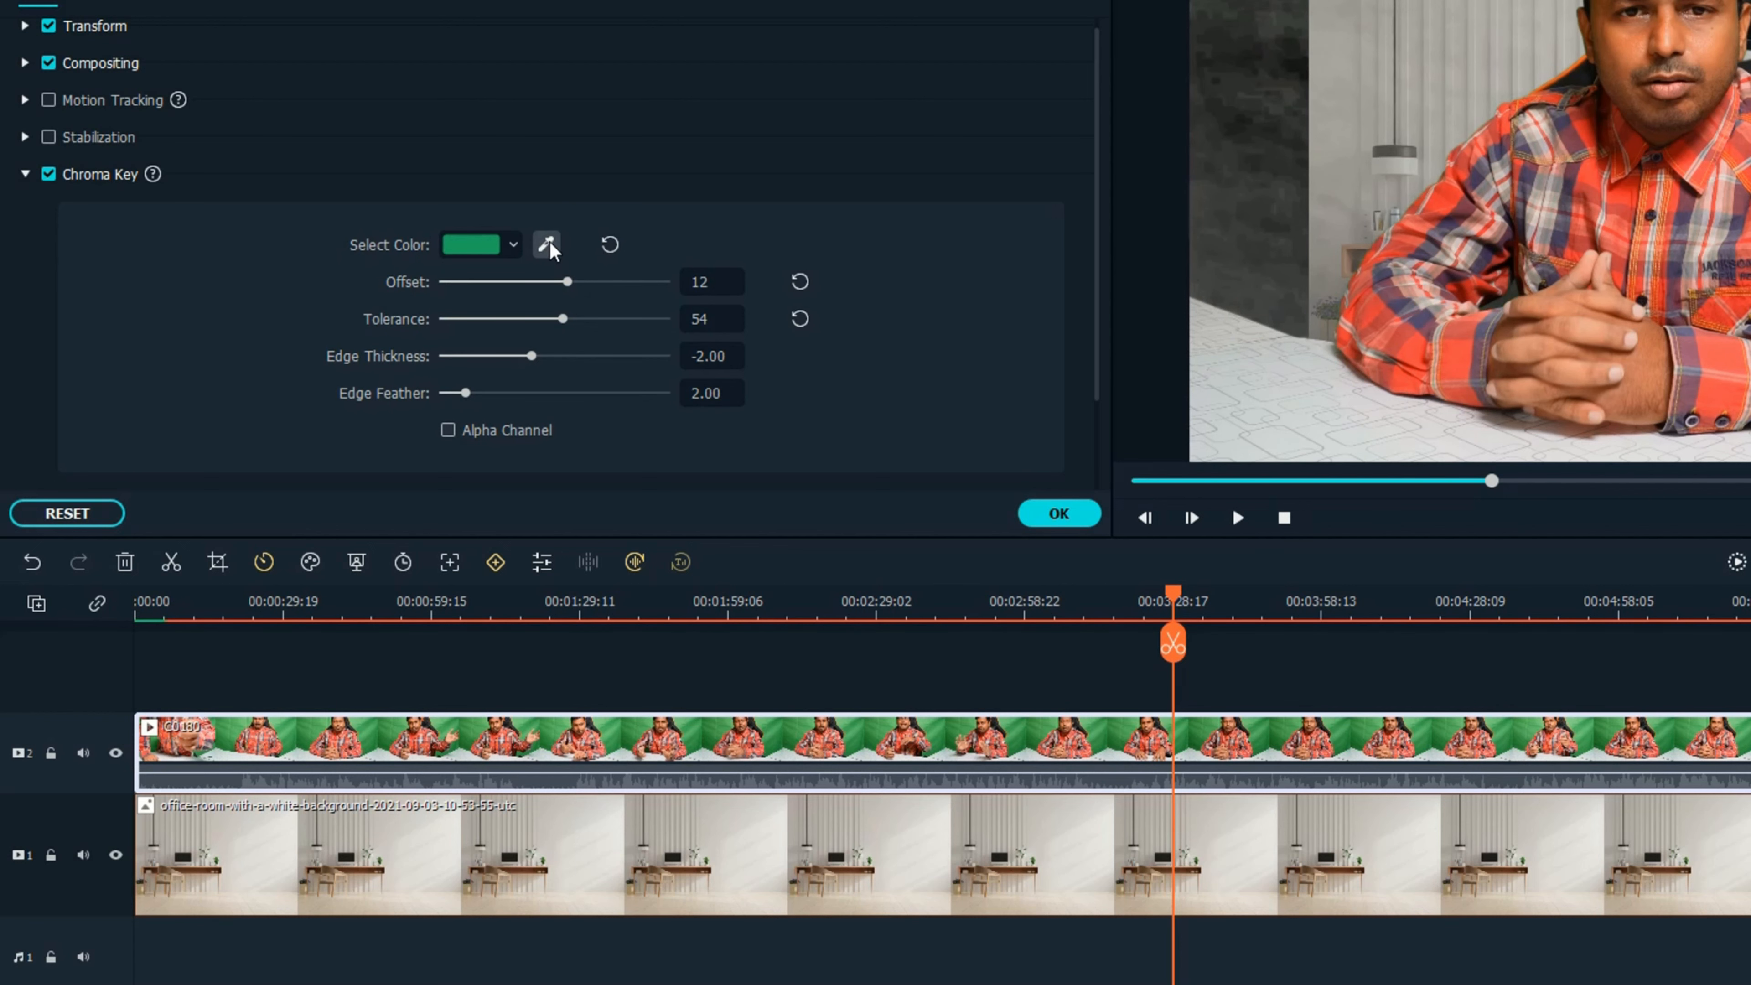
click(1086, 530)
key(space)
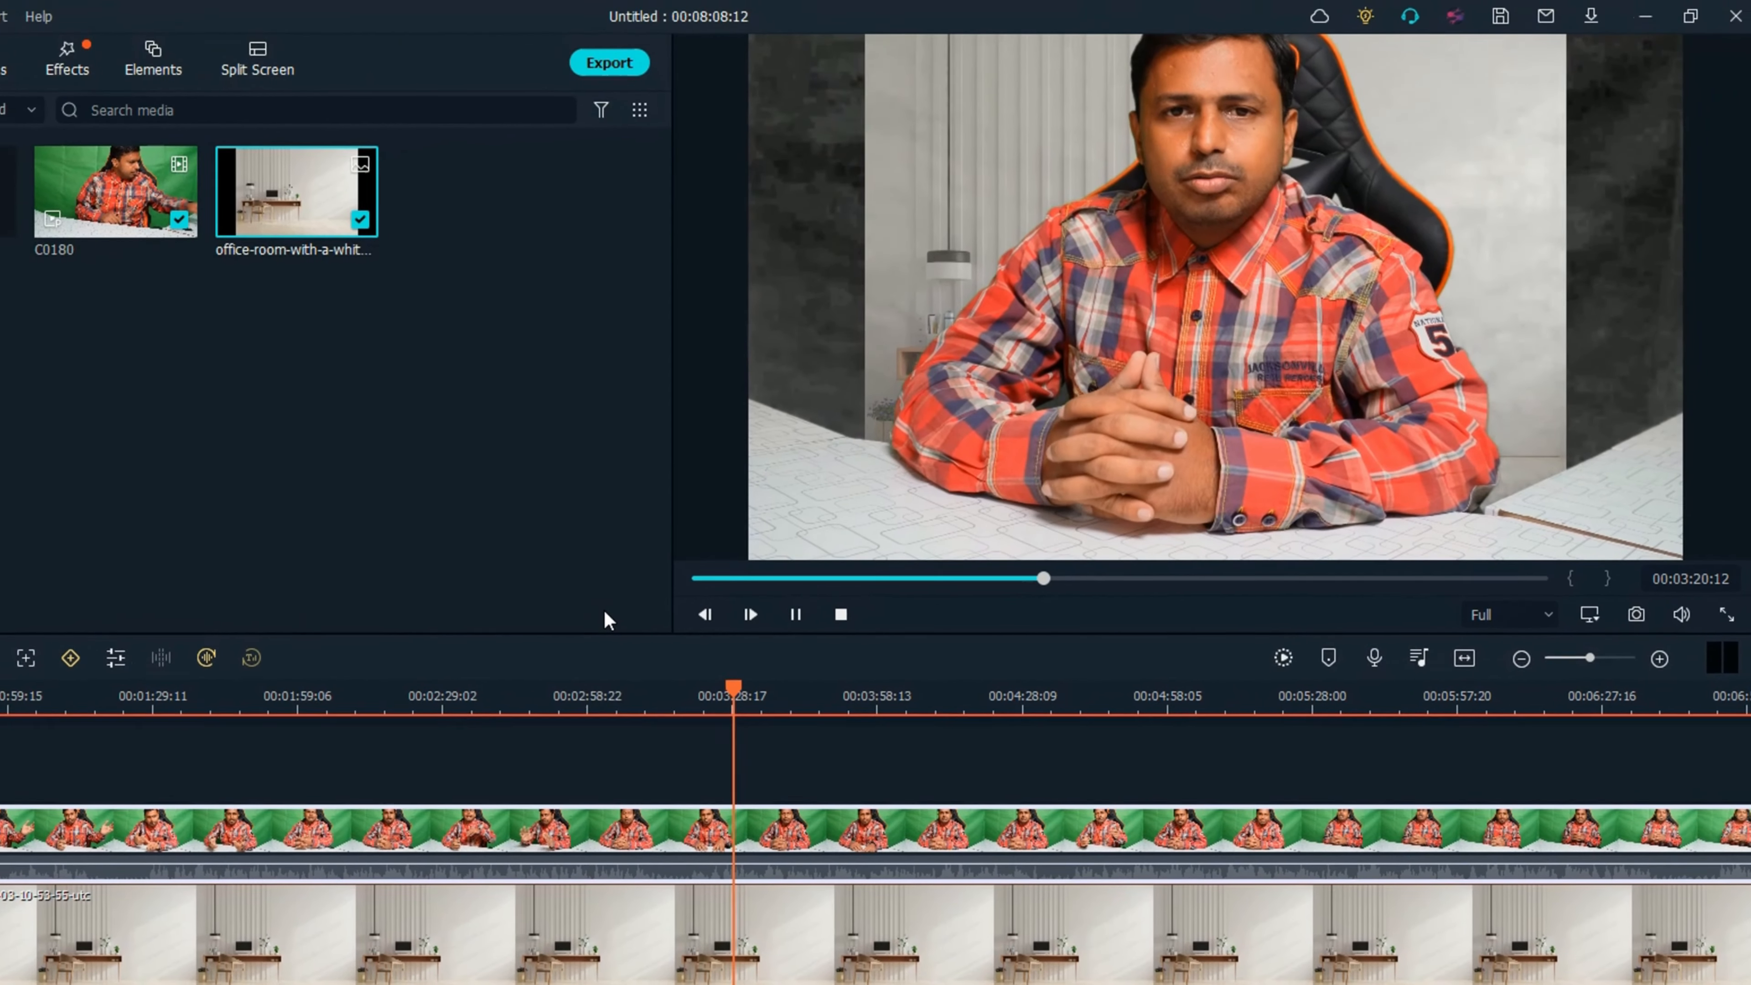
key(space)
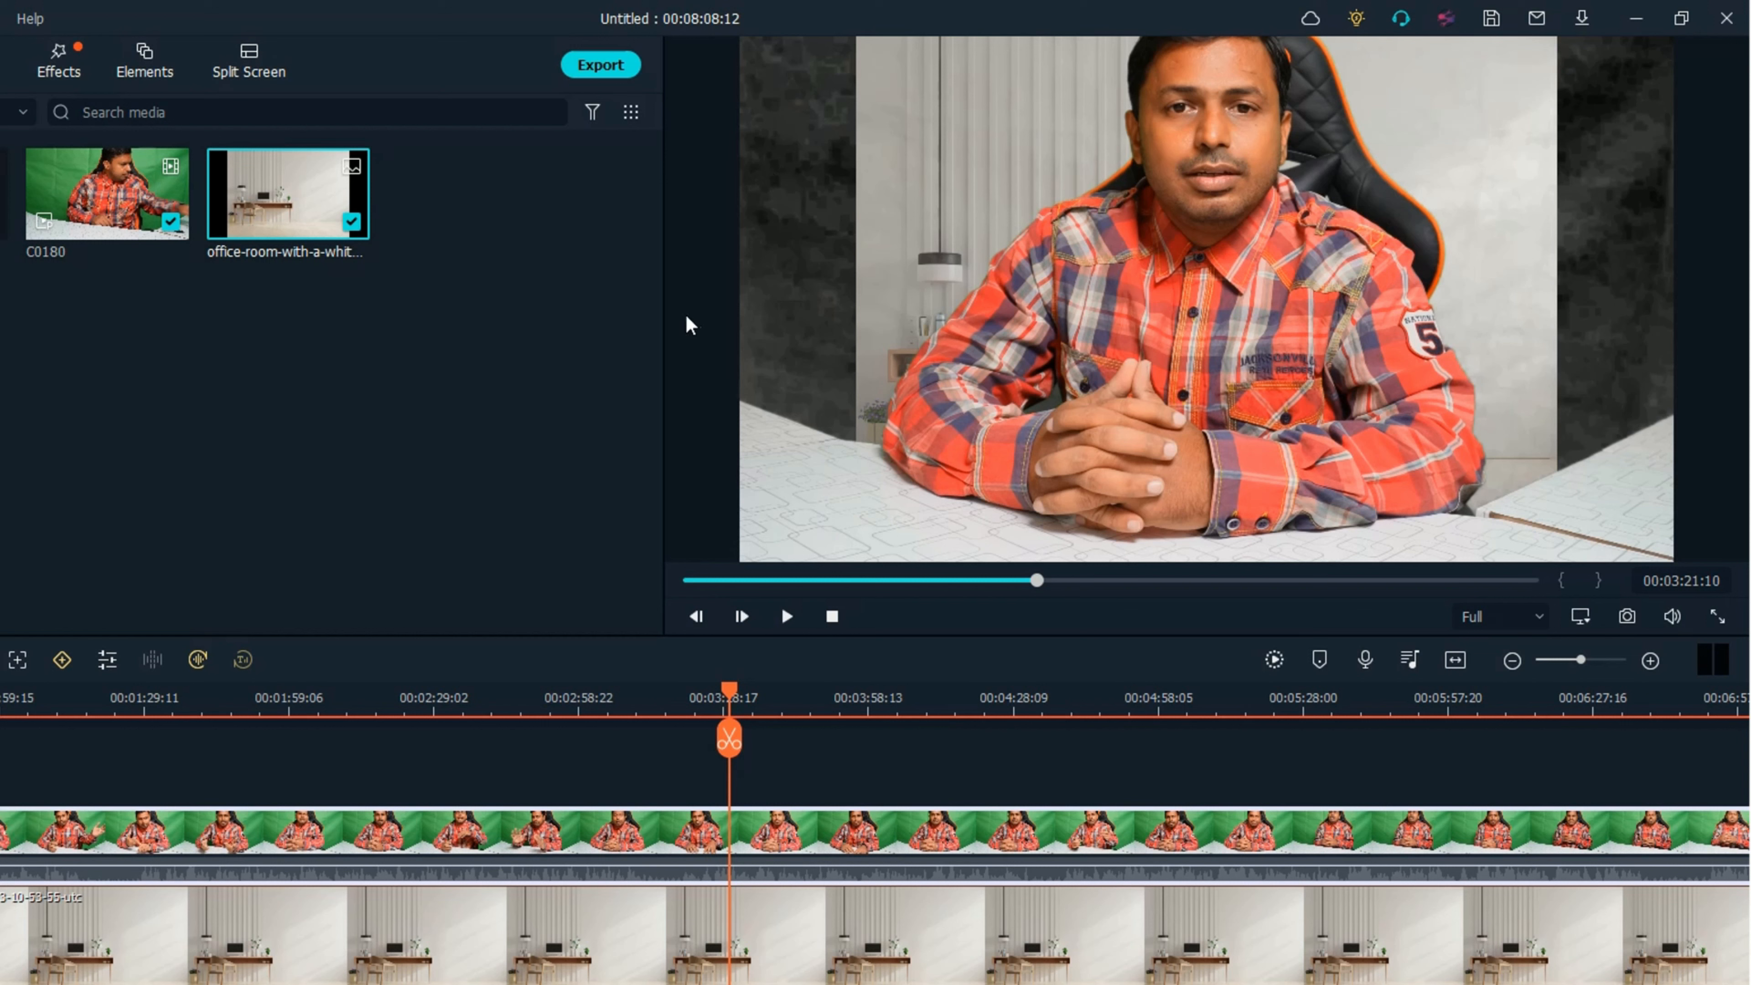
Enlarge the office-room image in the preview and widen it until it fills the whole frame.
click(652, 896)
double_click(648, 894)
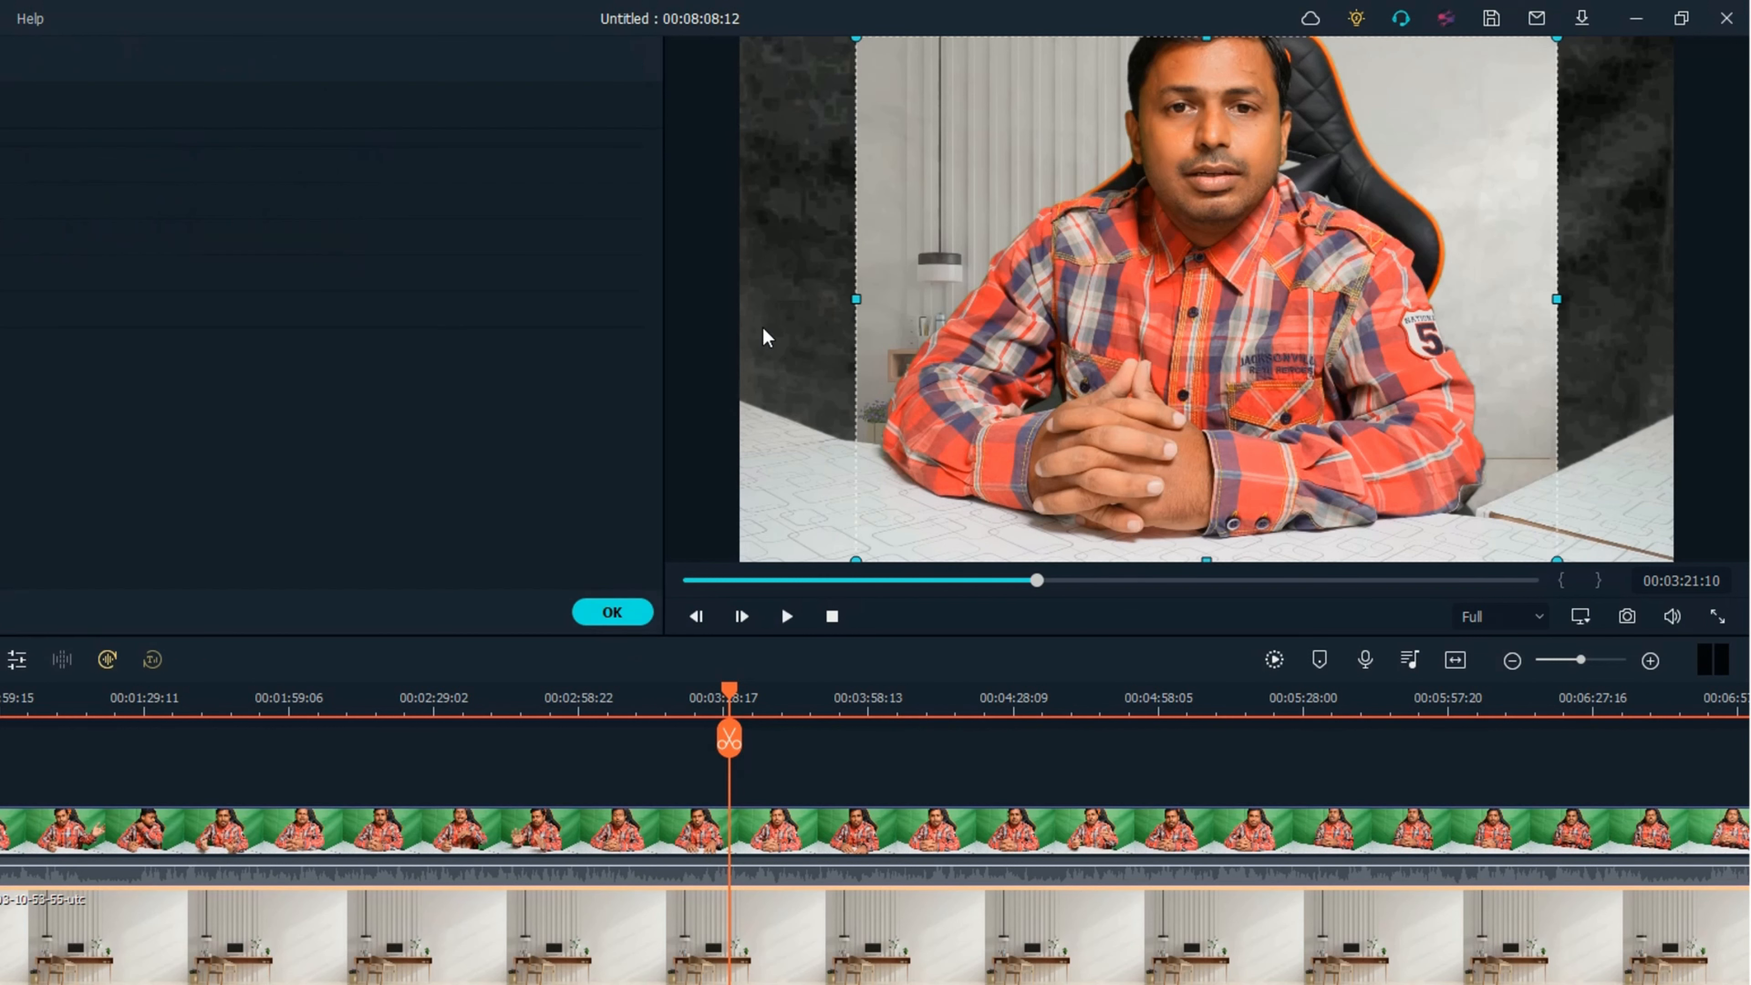
drag(857, 36, 720, 2)
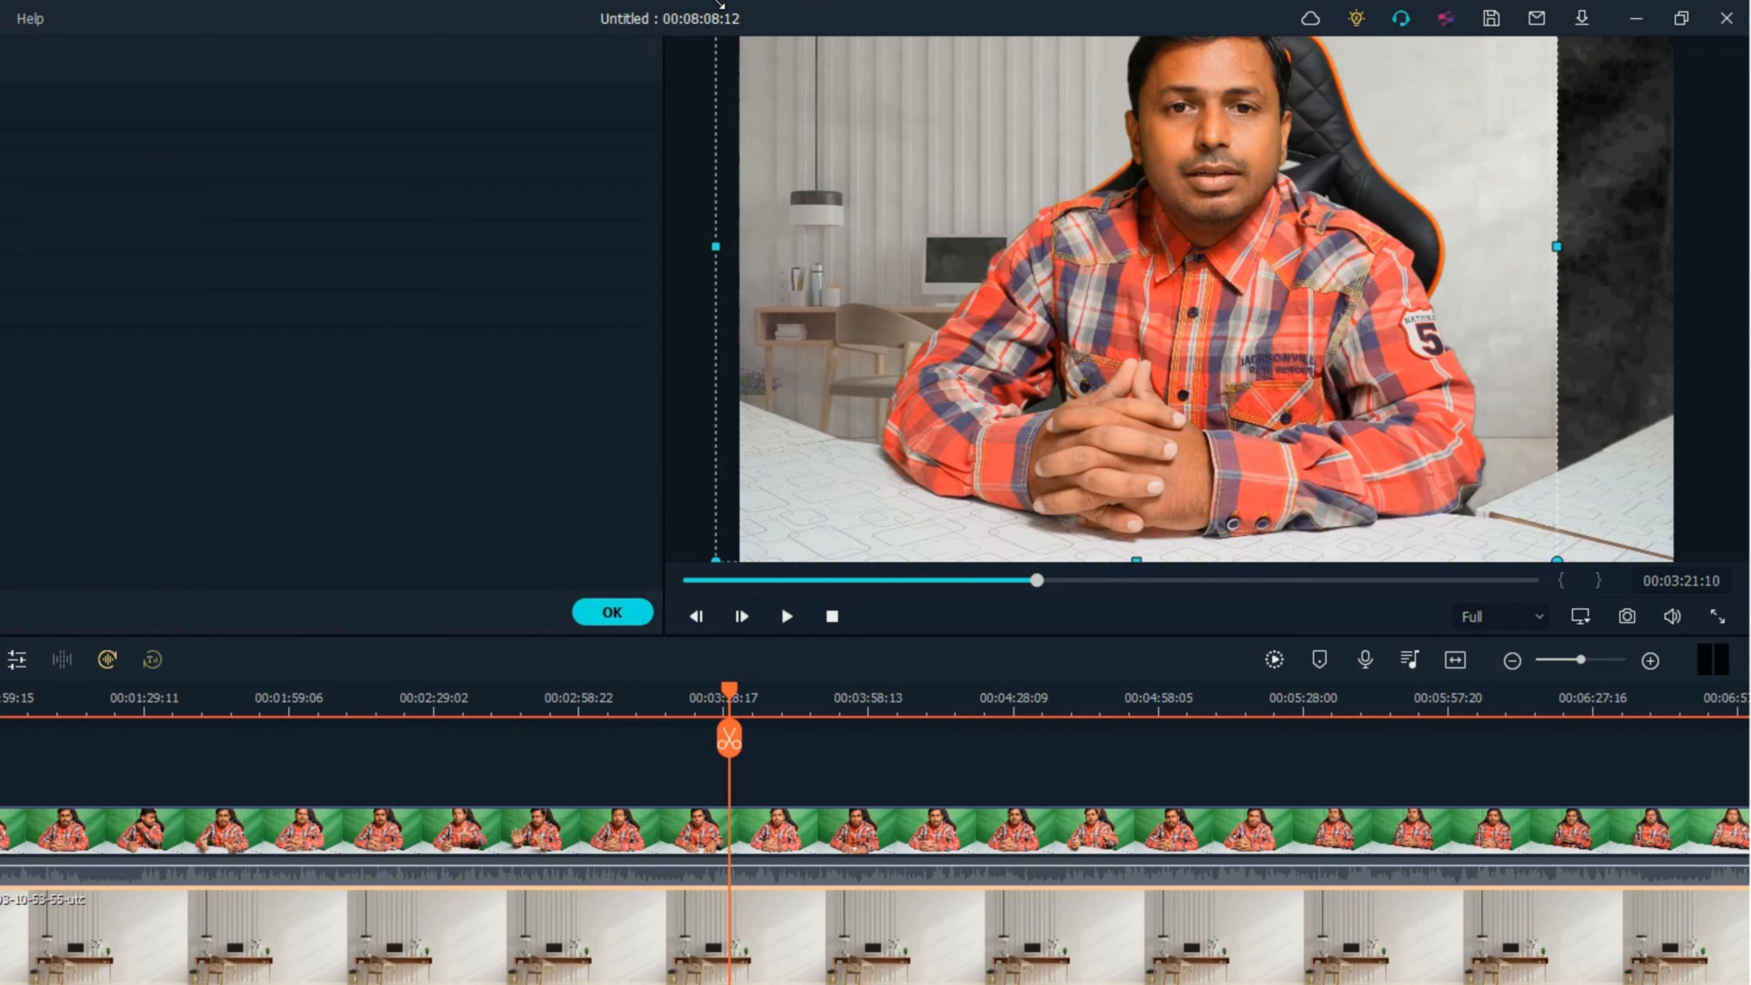
drag(1556, 247, 1675, 250)
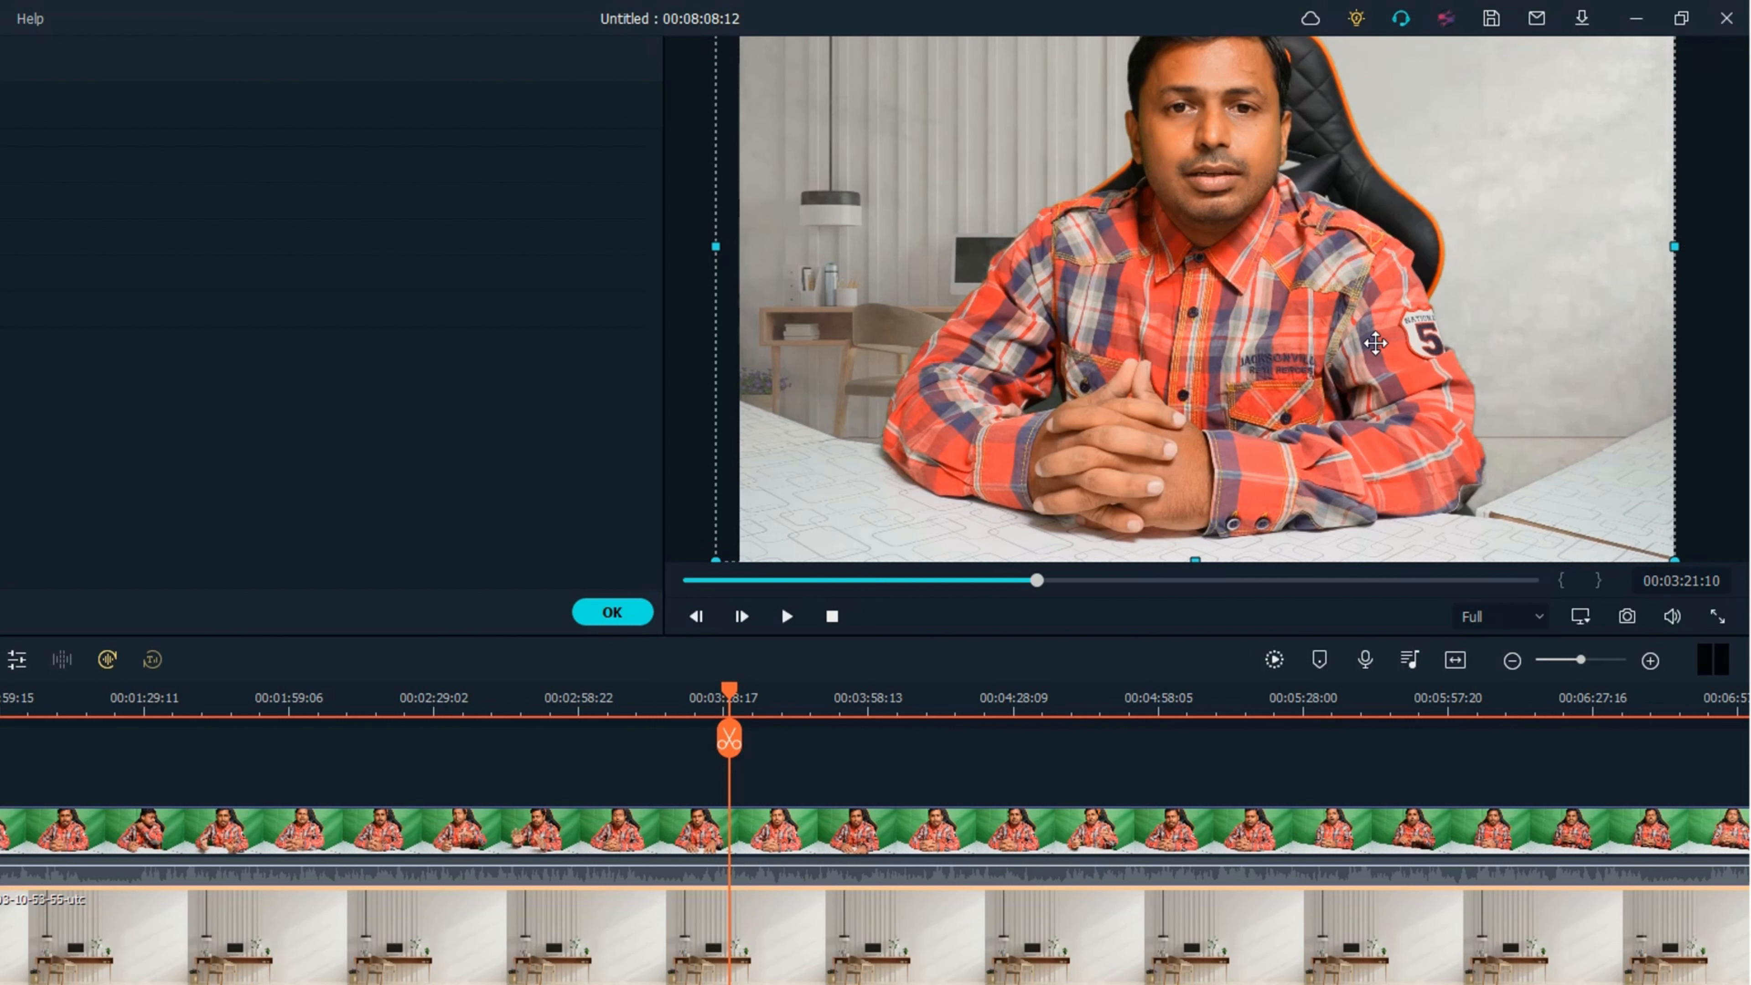
Nudge the office-room image vertically so more of its desk and chair shows behind the speaker.
key(Up)
key(Up)
key(Up)
key(Up)
key(Up)
key(Up)
key(Up)
key(Up)
key(Up)
key(Up)
key(Up)
key(Up)
key(Up)
key(Up)
key(Up)
key(Up)
key(Up)
key(Up)
key(Up)
key(Up)
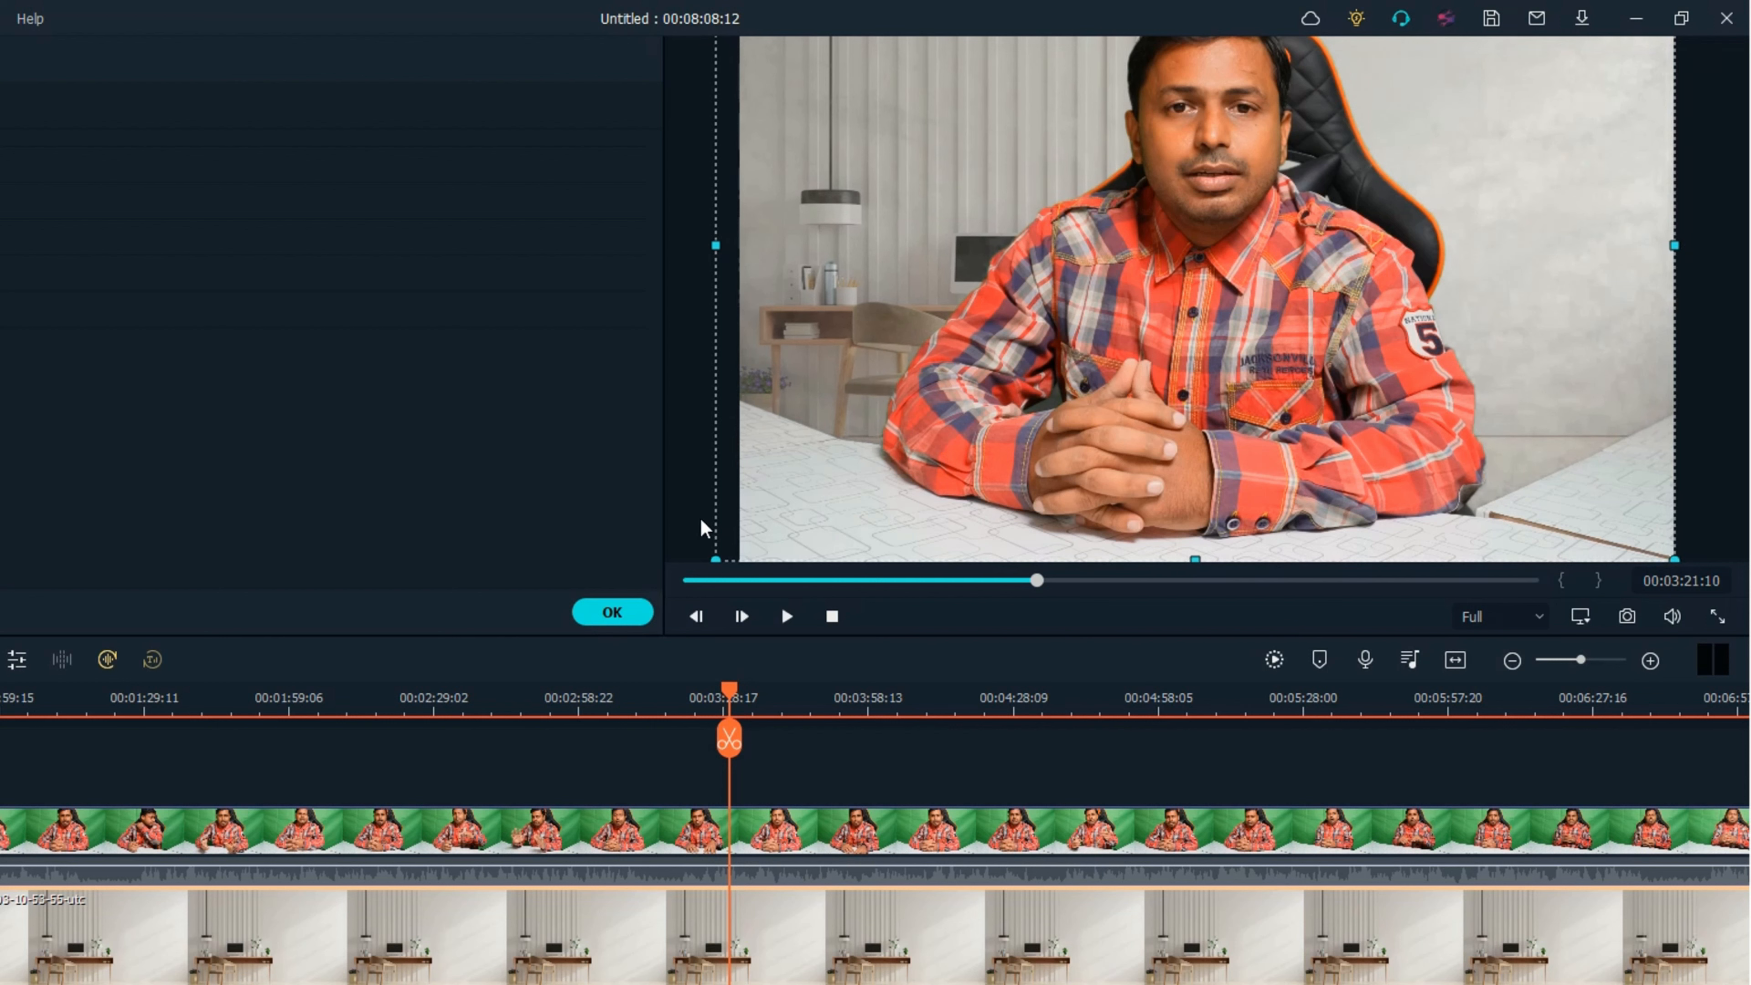
key(Up)
key(Up)
key(Up)
key(Up)
key(Up)
key(Up)
key(Up)
key(Up)
key(Up)
key(Up)
key(Up)
key(Up)
key(Up)
key(Up)
key(Up)
key(Up)
key(Up)
key(Up)
key(Up)
key(Up)
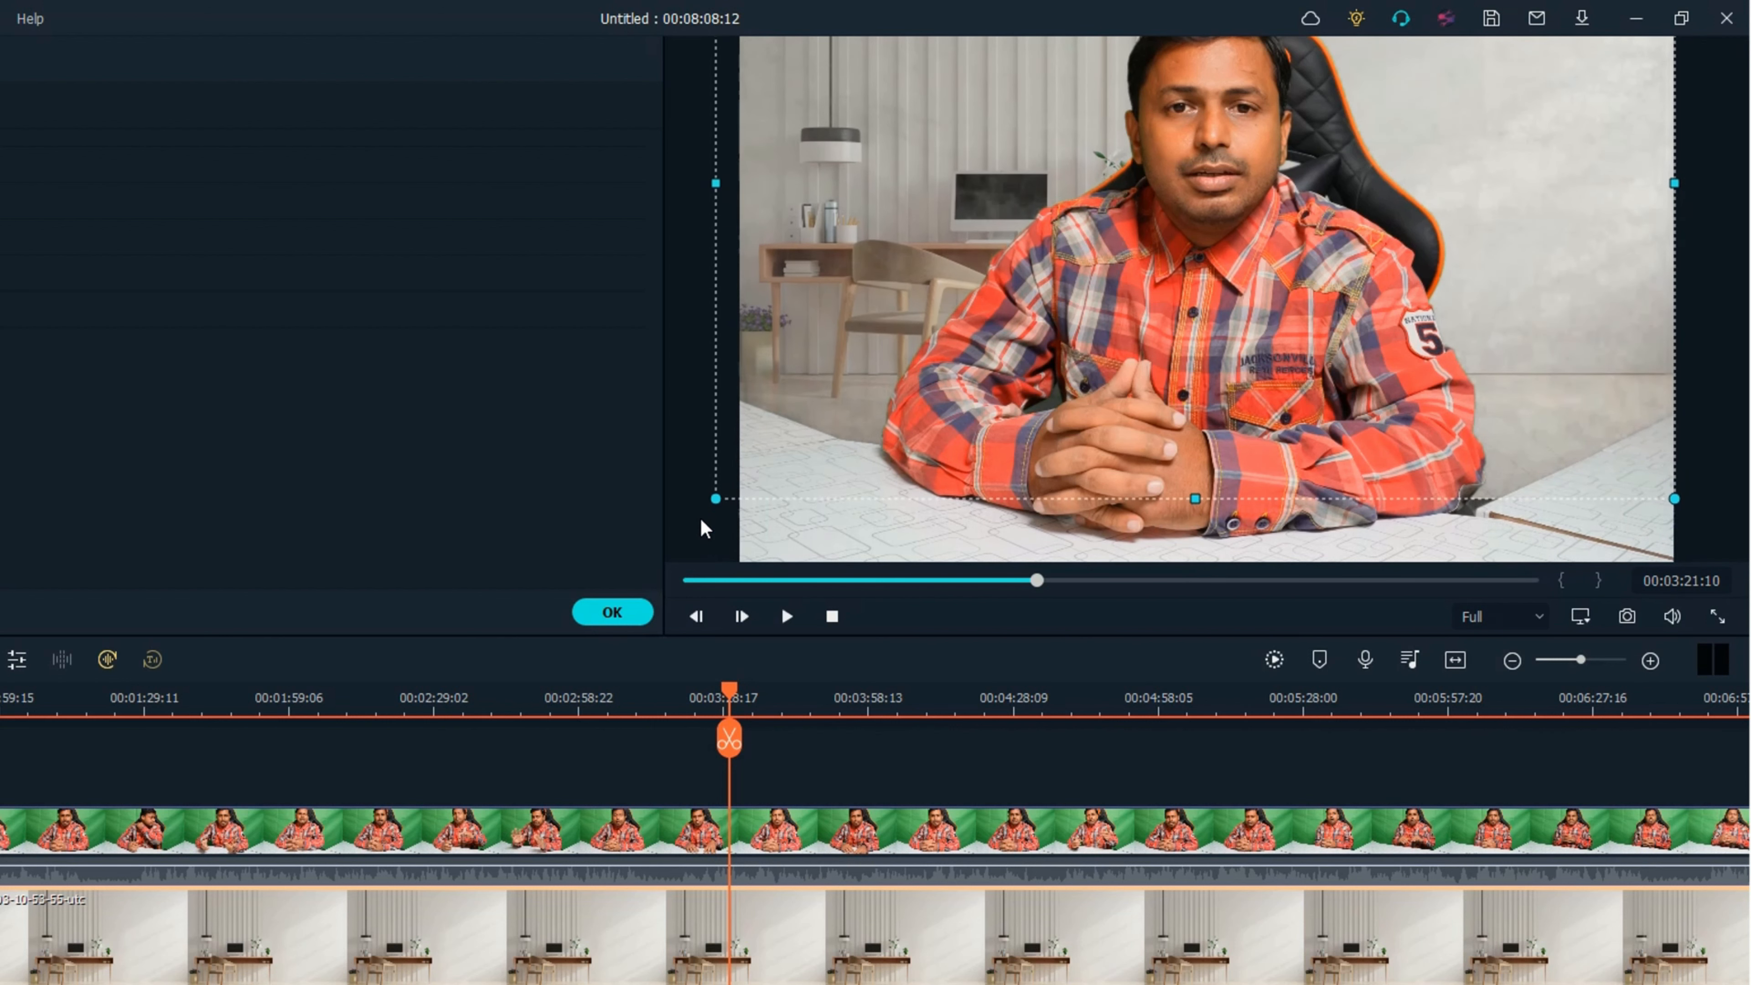
key(Down)
key(Down)
key(Down)
key(Down)
key(Down)
key(Down)
key(Down)
key(Down)
key(Down)
key(Down)
key(Down)
key(Down)
key(Down)
key(Down)
key(Down)
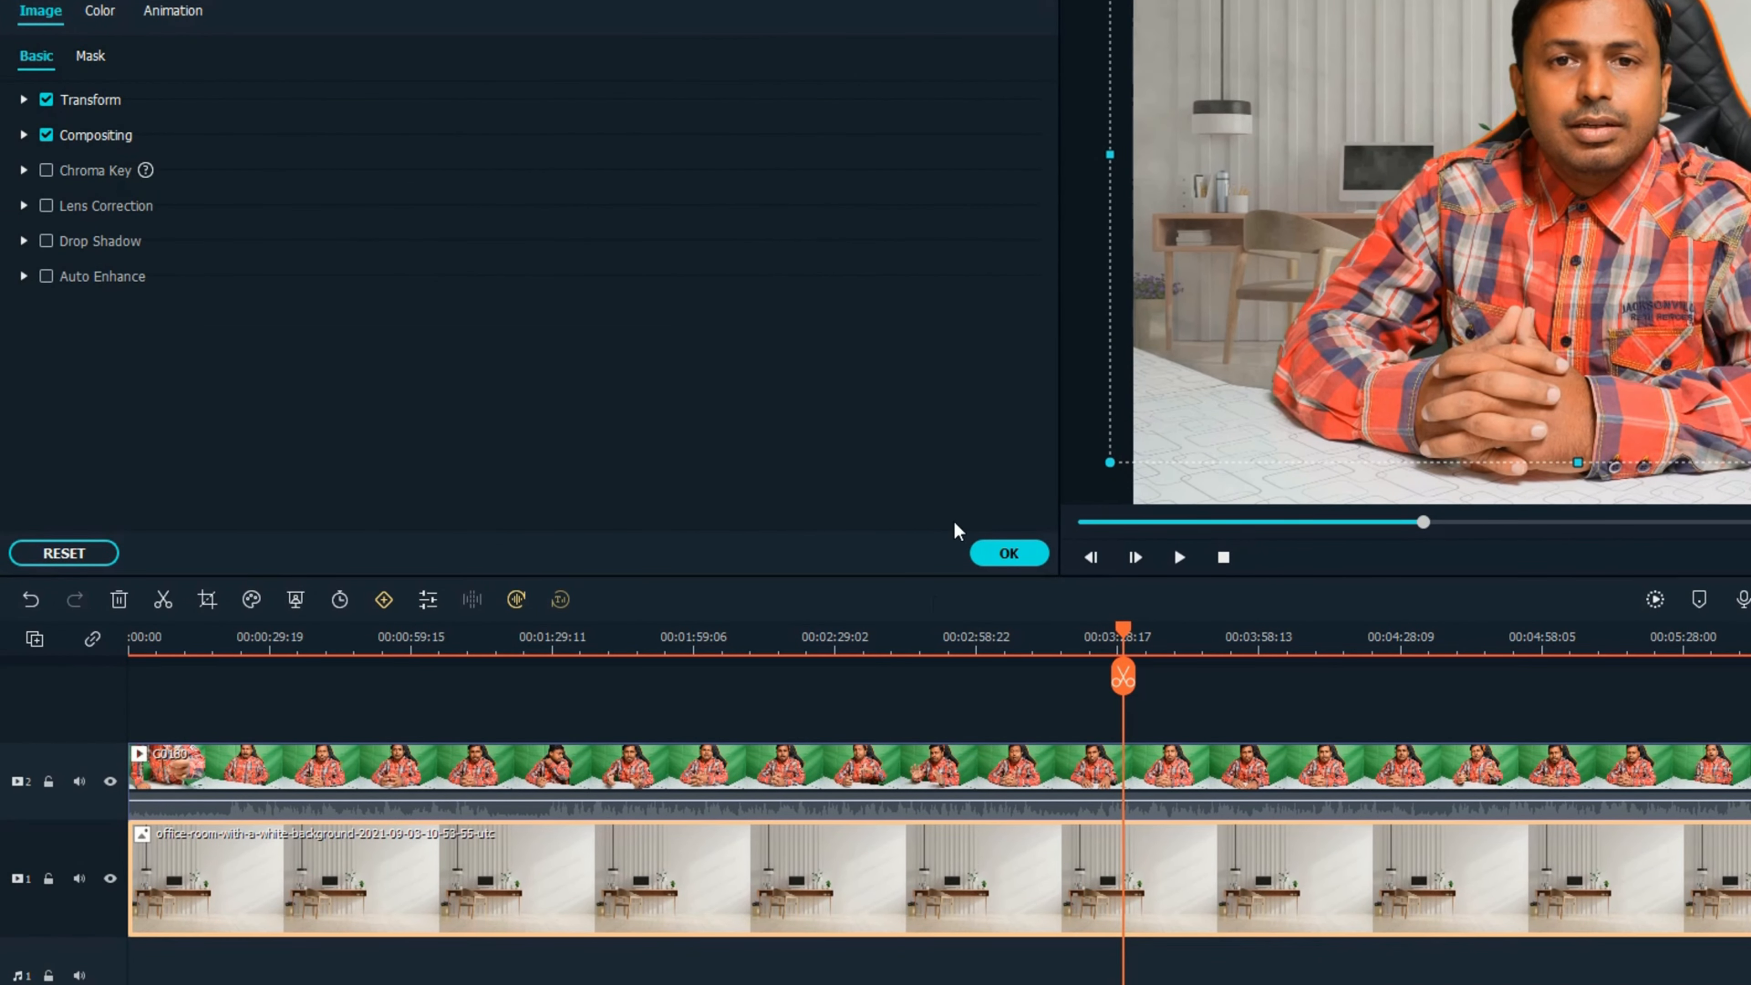
Set the C0180 clip's Chroma Key Offset to 26 and check the composite in full-screen preview.
click(652, 771)
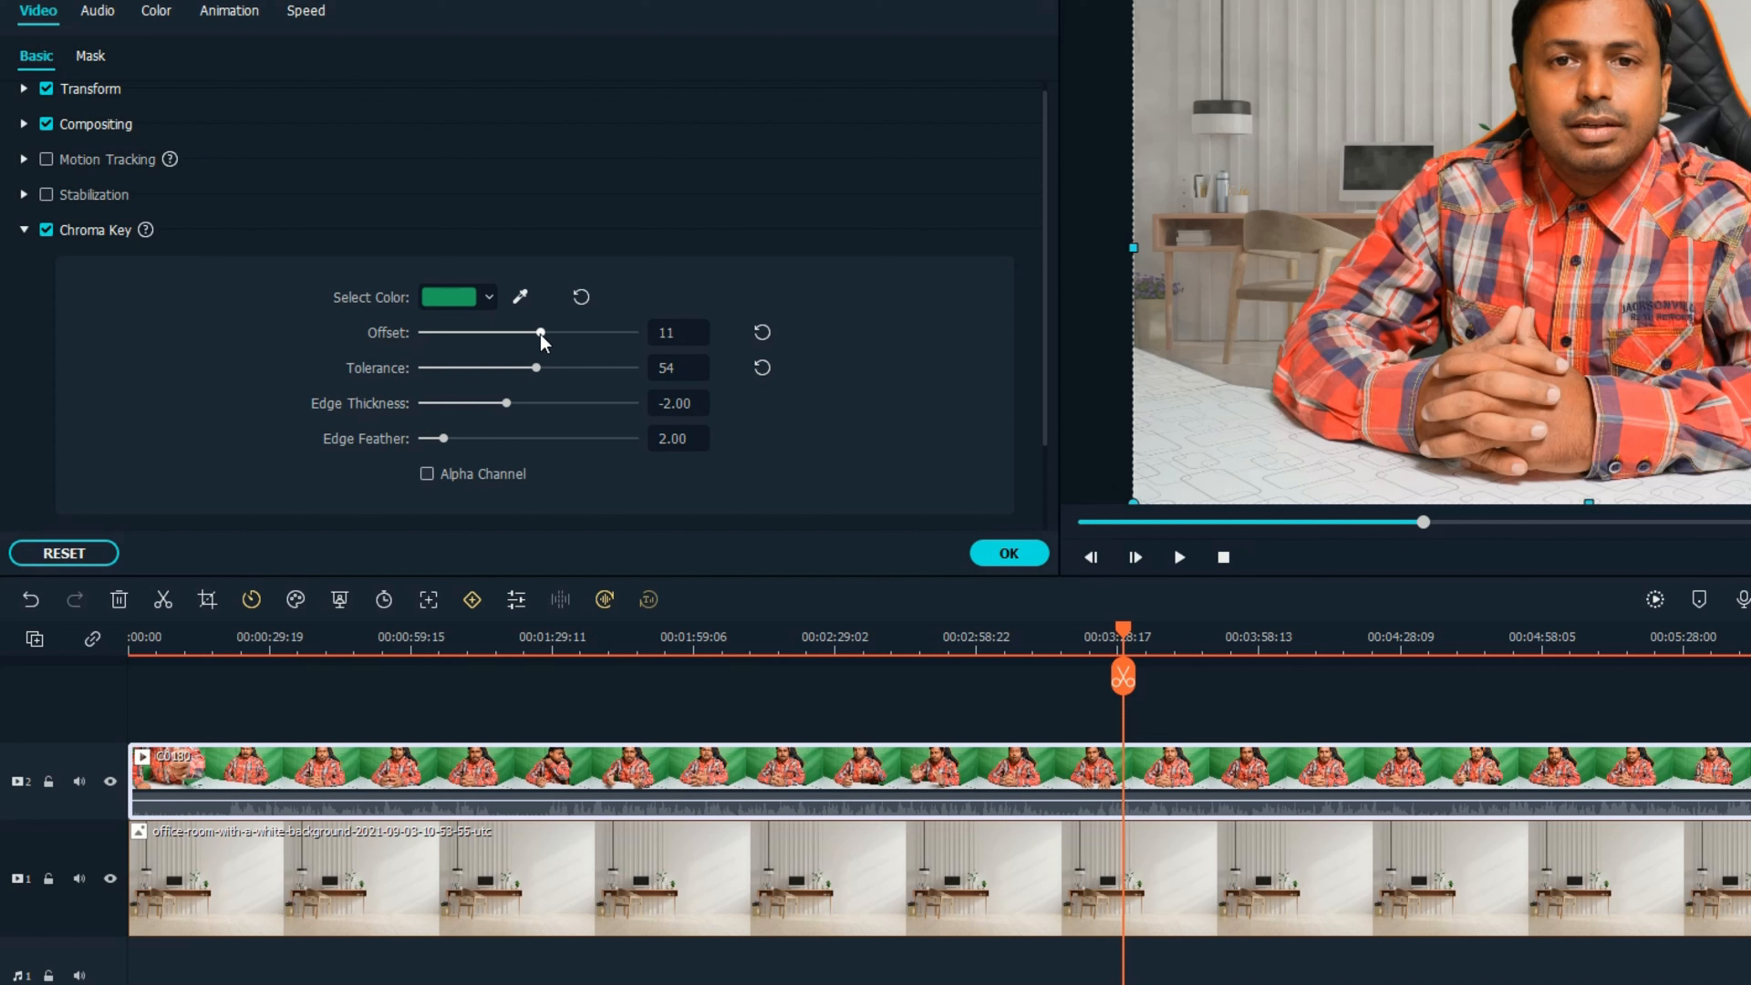
drag(544, 337, 559, 340)
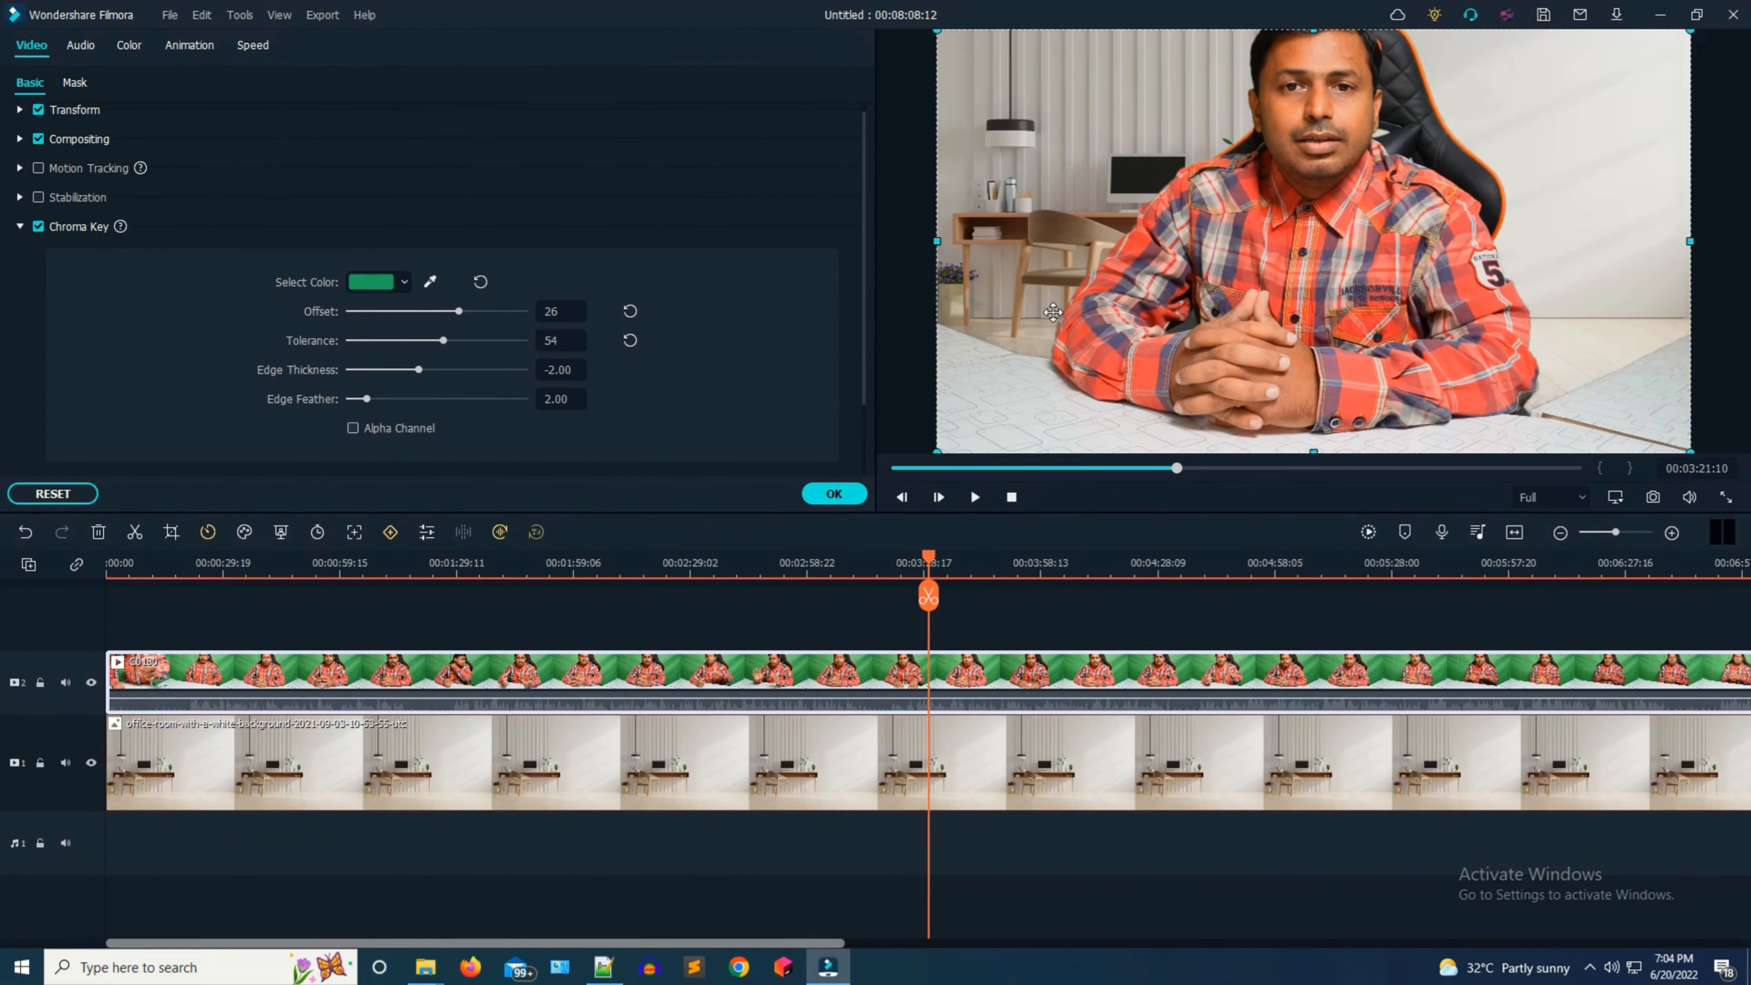
click(1723, 498)
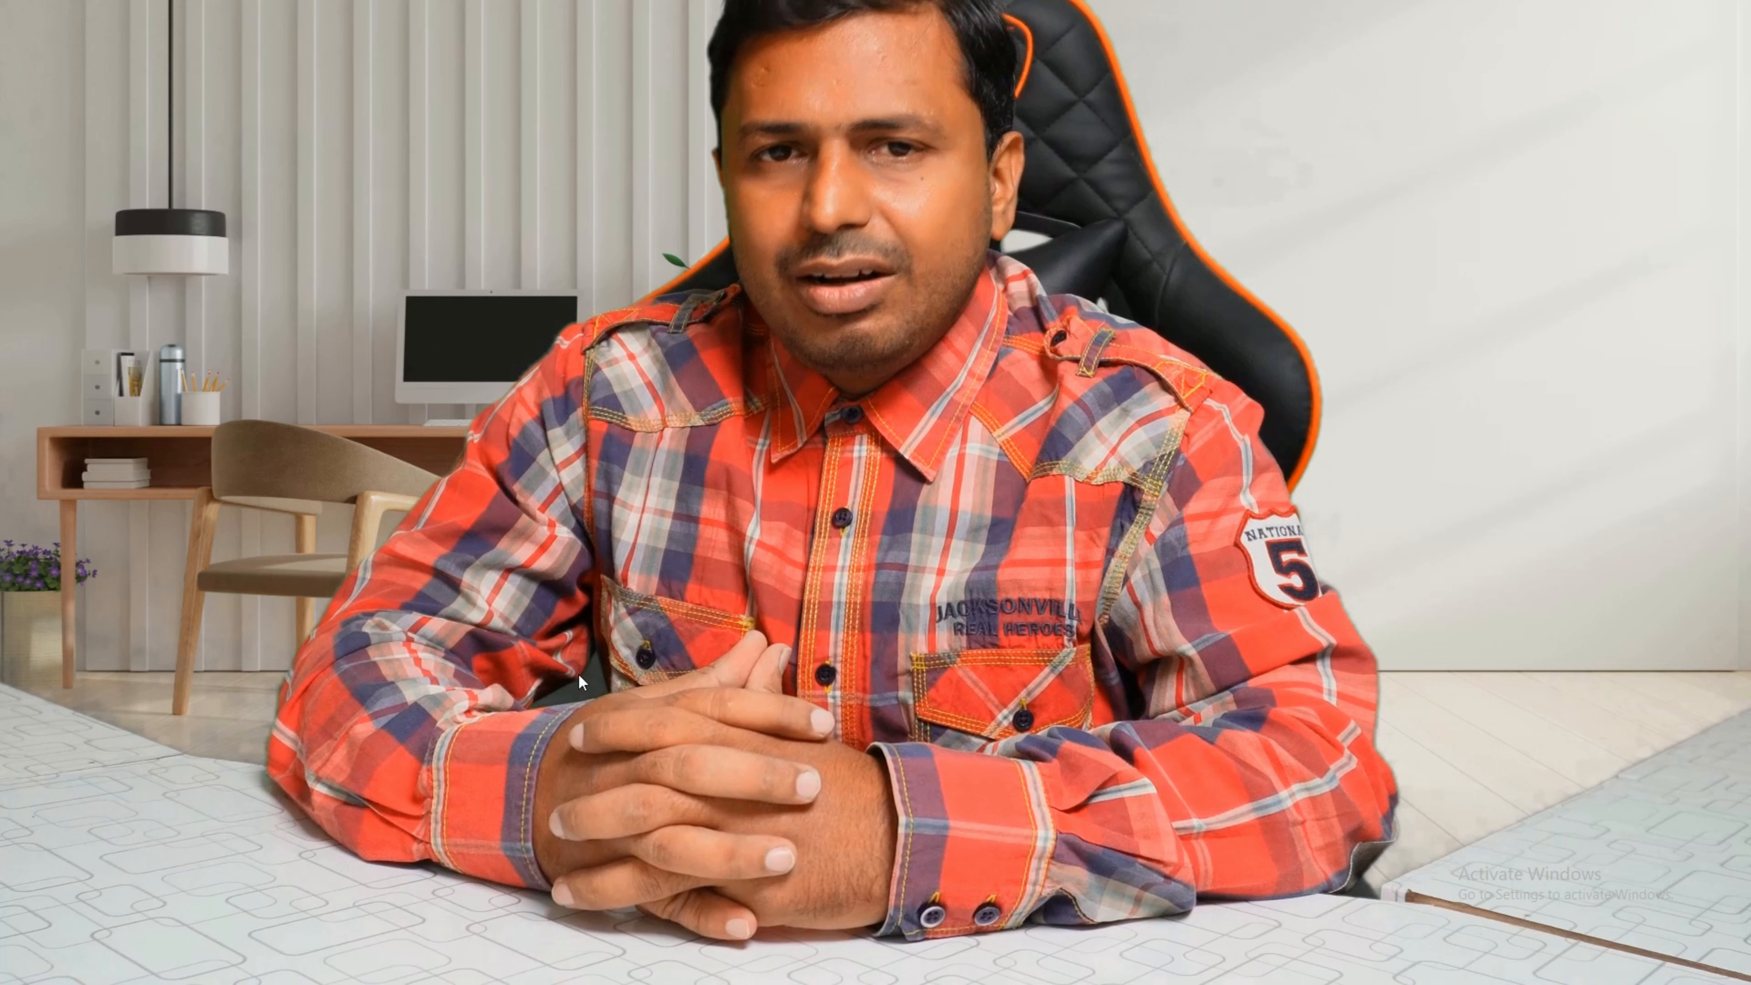
key(Escape)
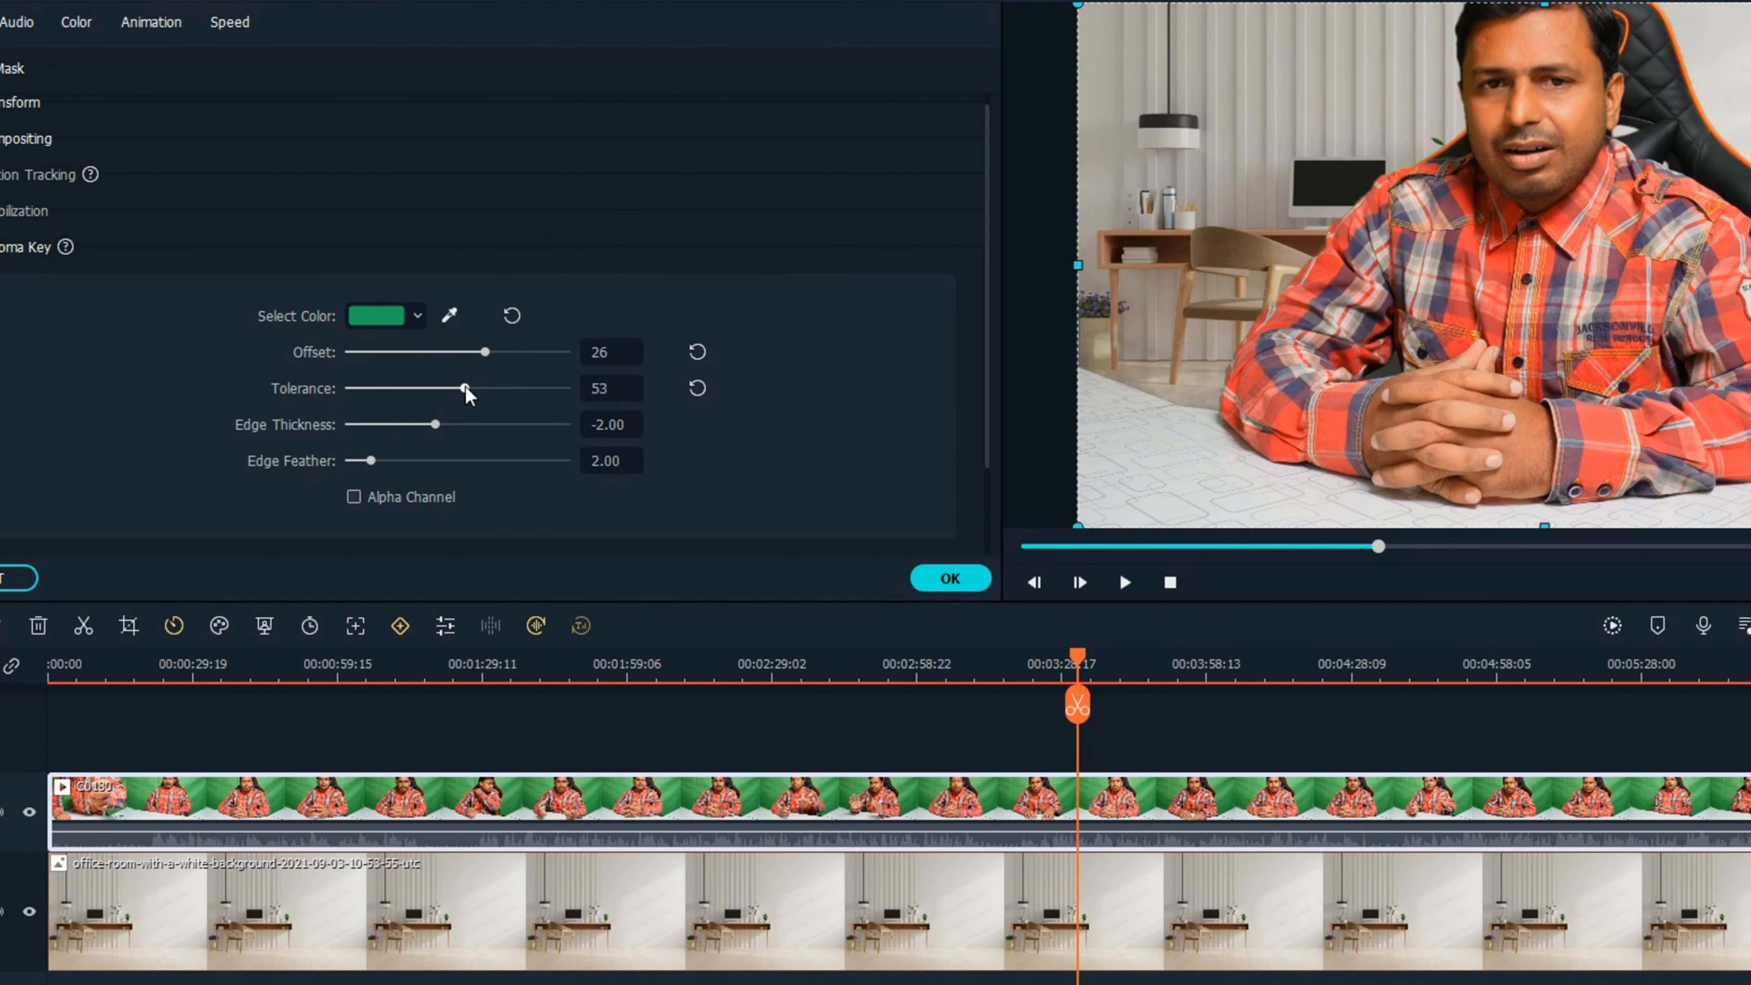
Set the C0180 clip's Chroma Key Tolerance to 50 and play the composite in full-screen preview.
drag(466, 389, 458, 389)
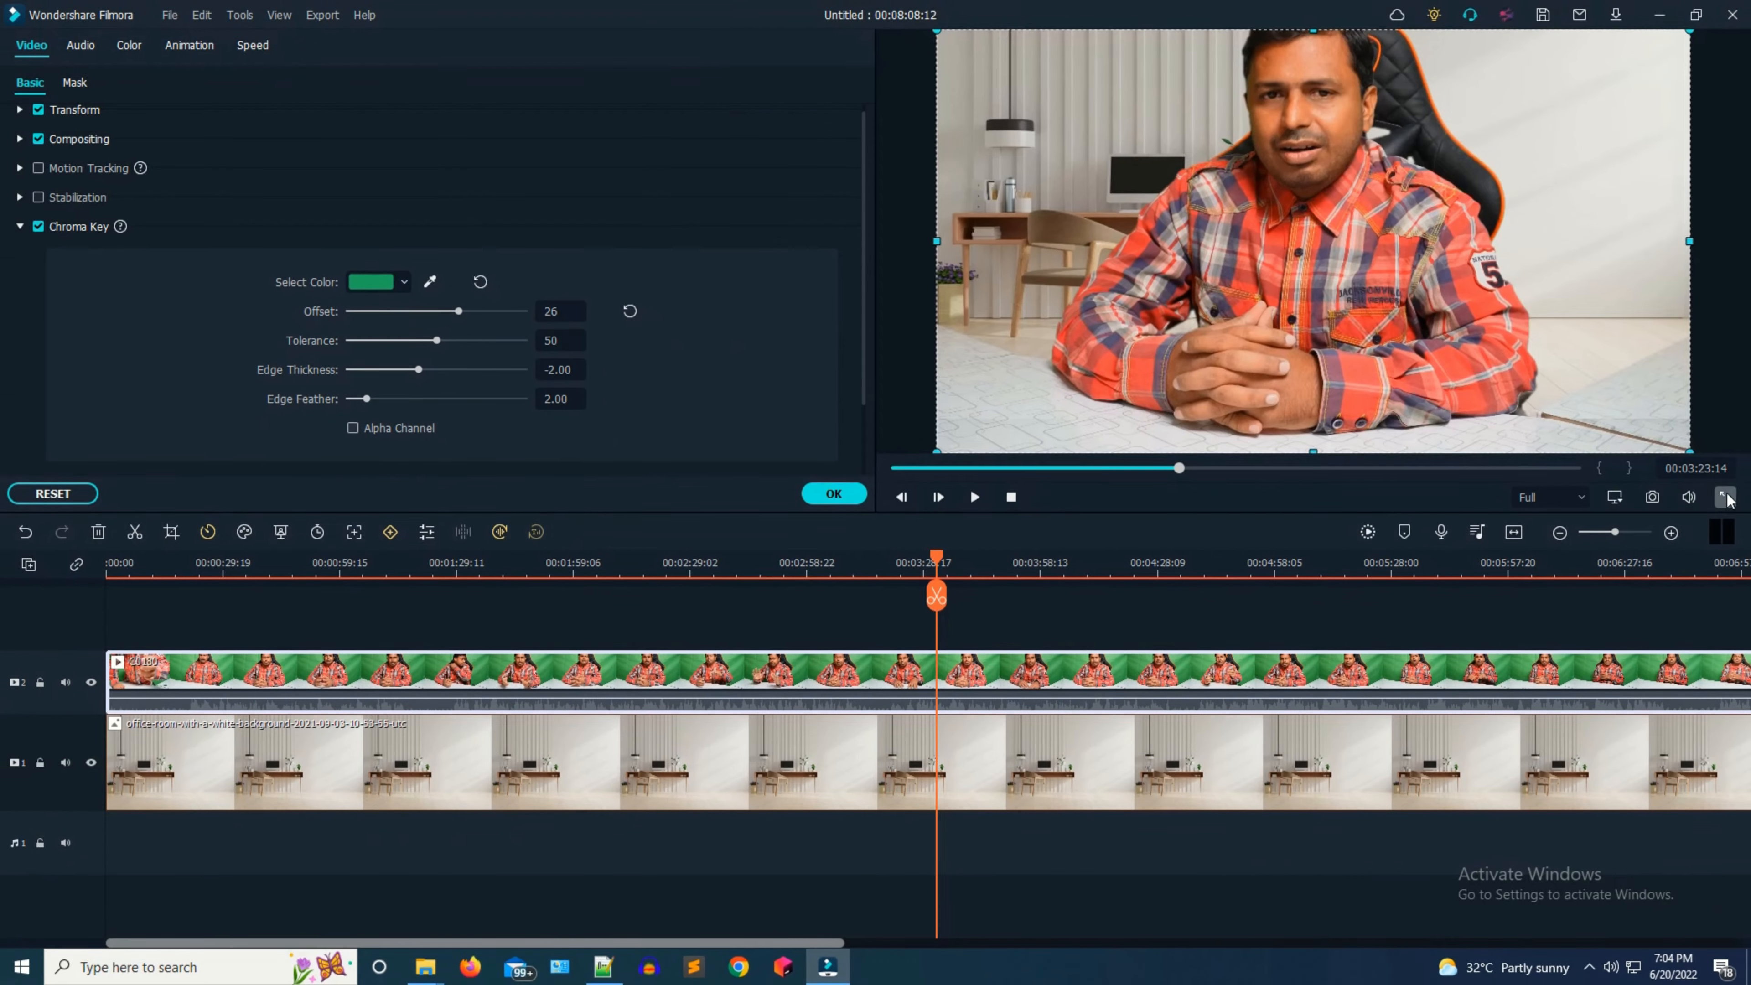
click(1725, 498)
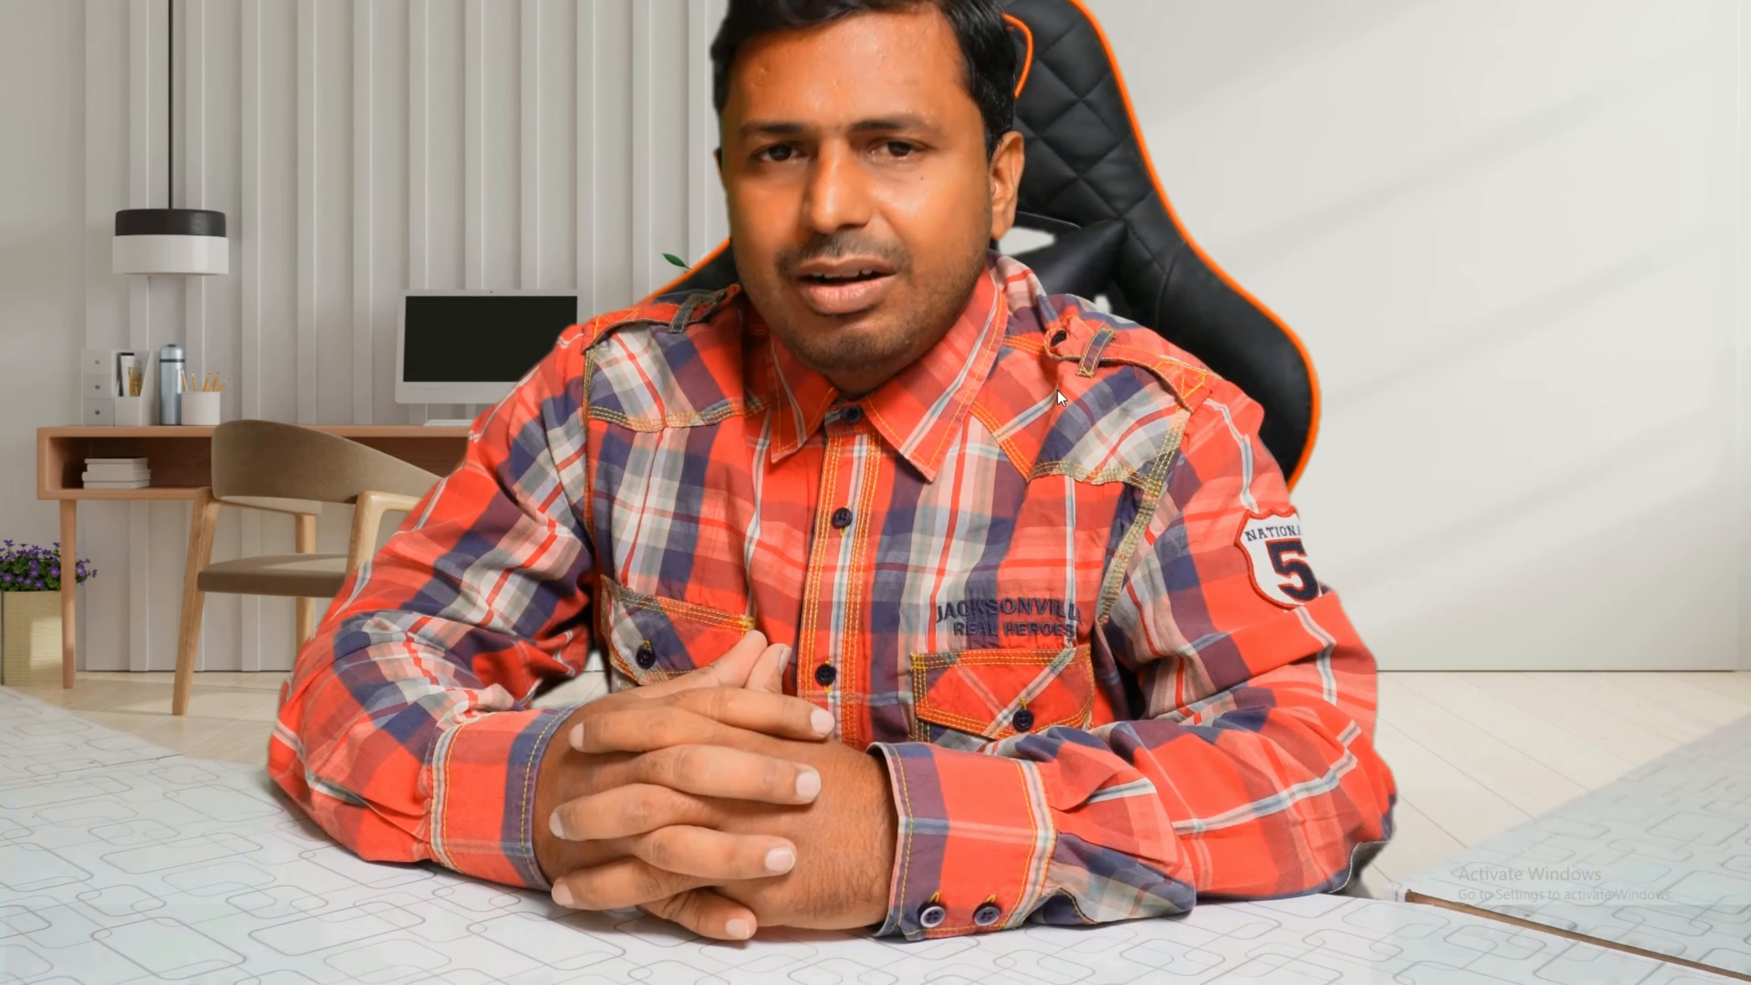
key(space)
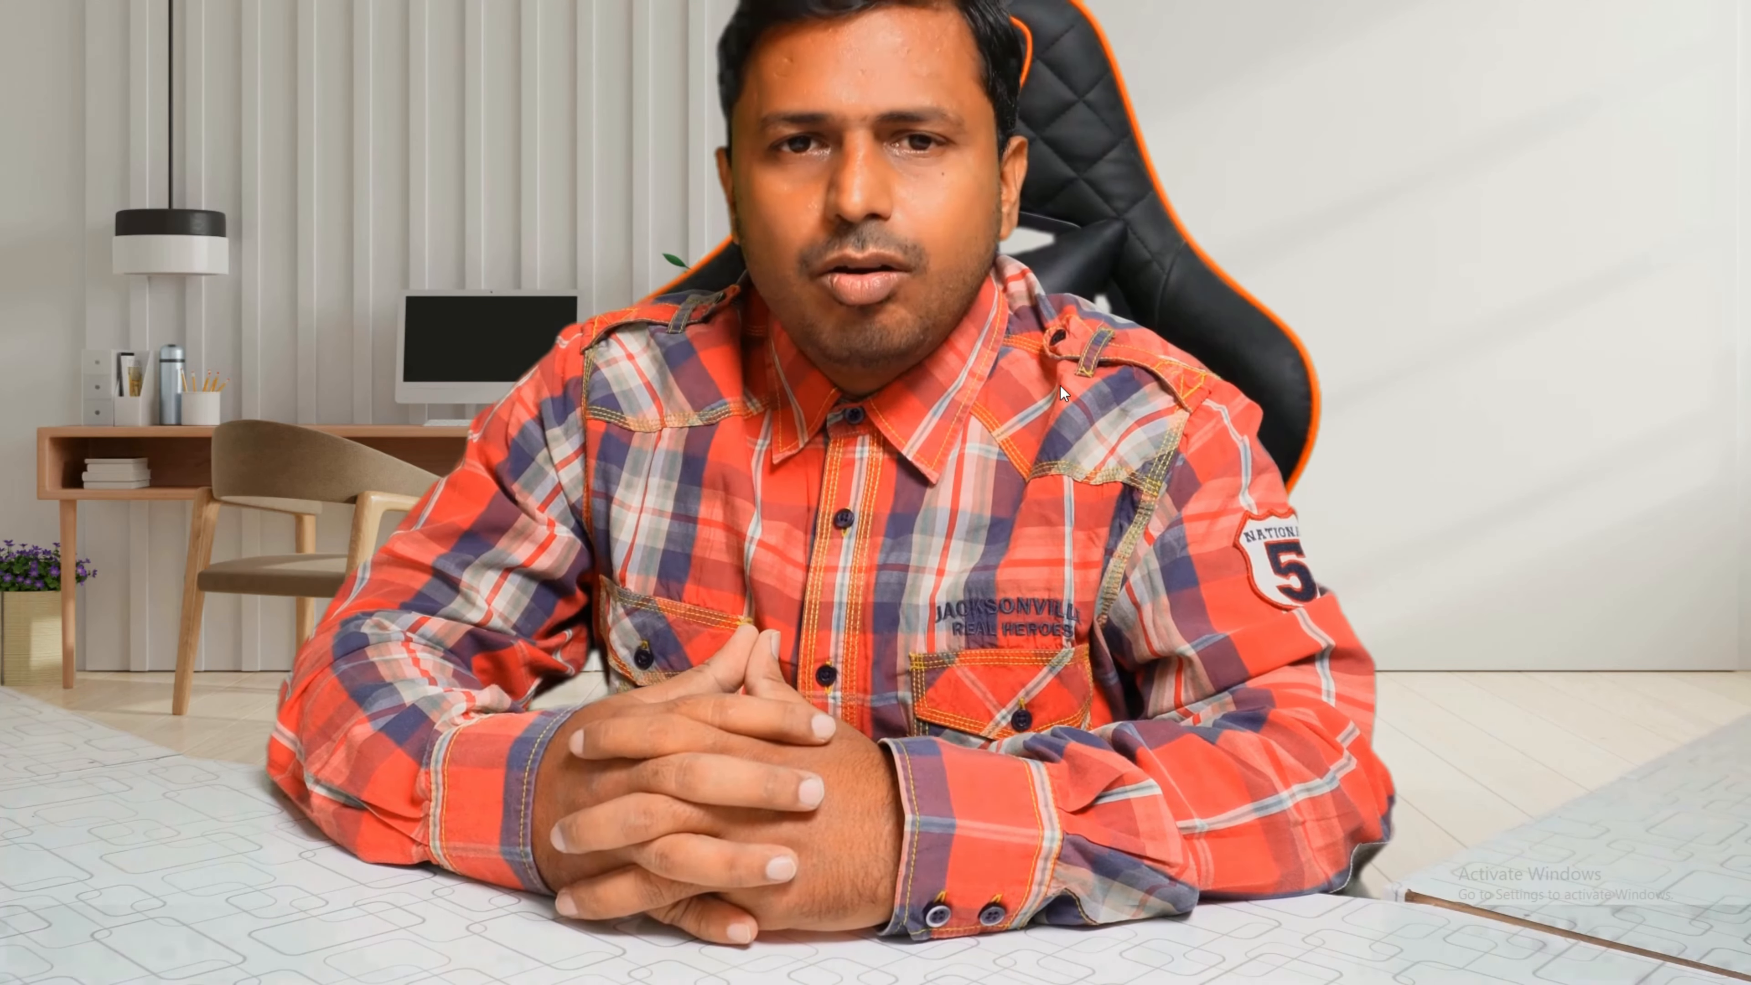
key(space)
mouse_move(1473, 973)
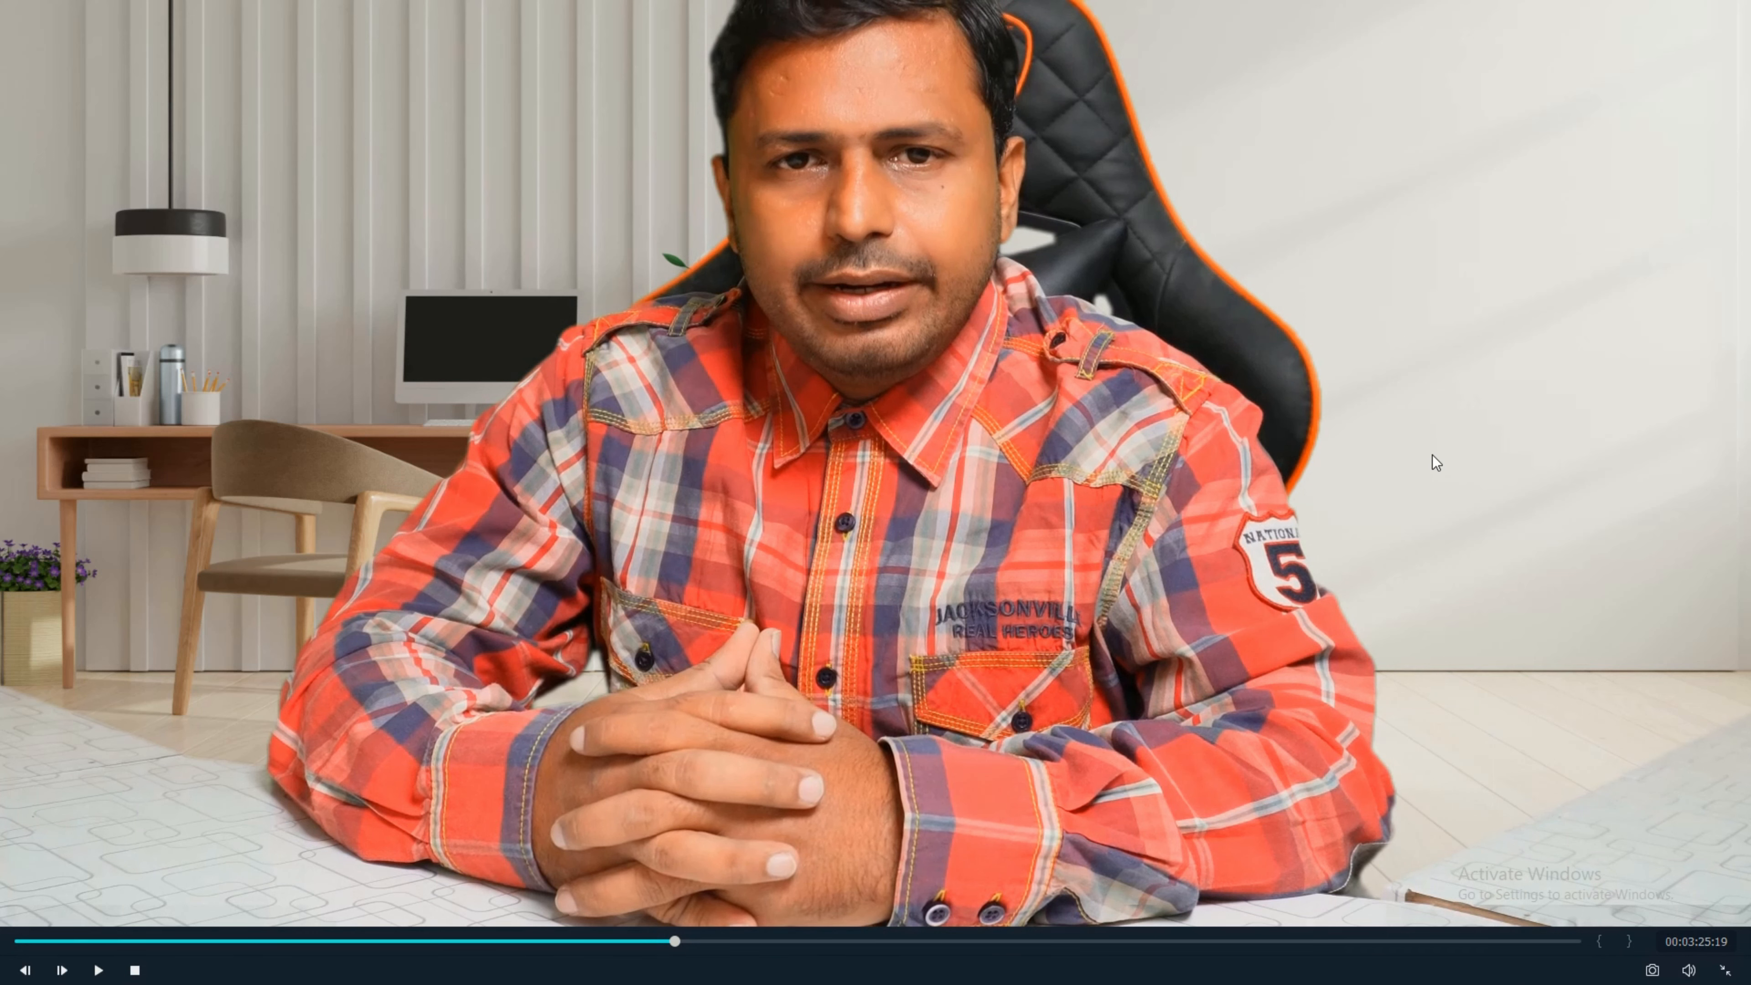
key(space)
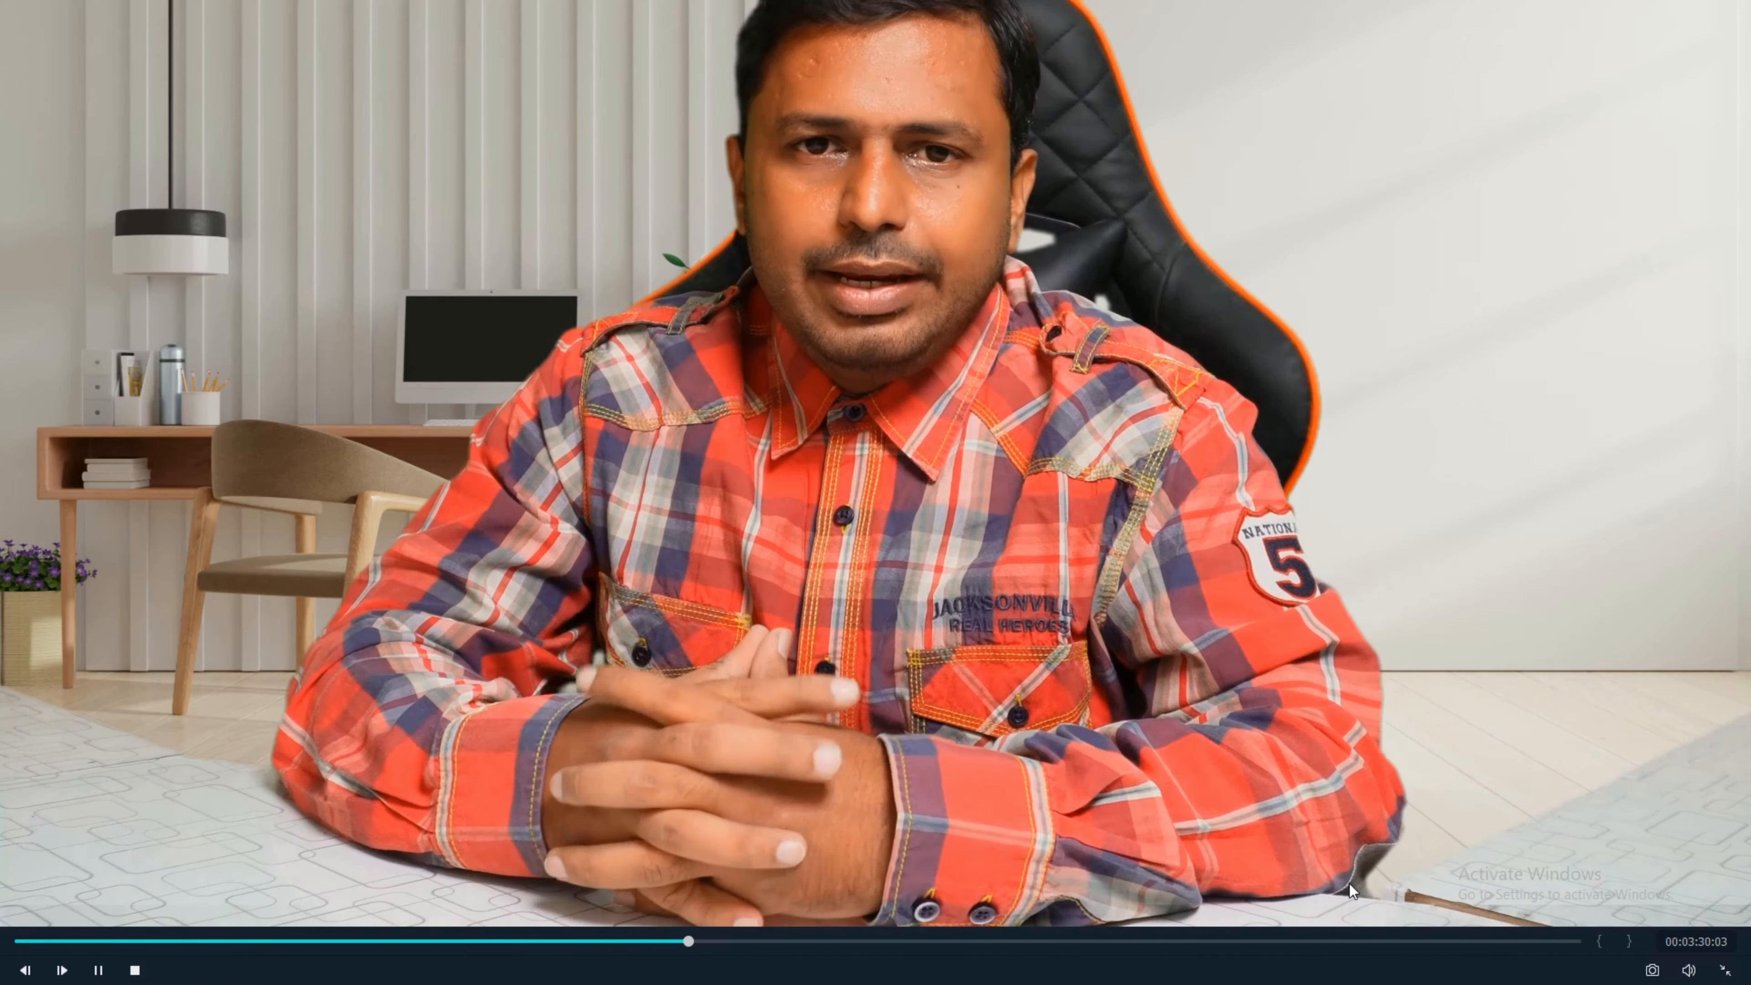
key(space)
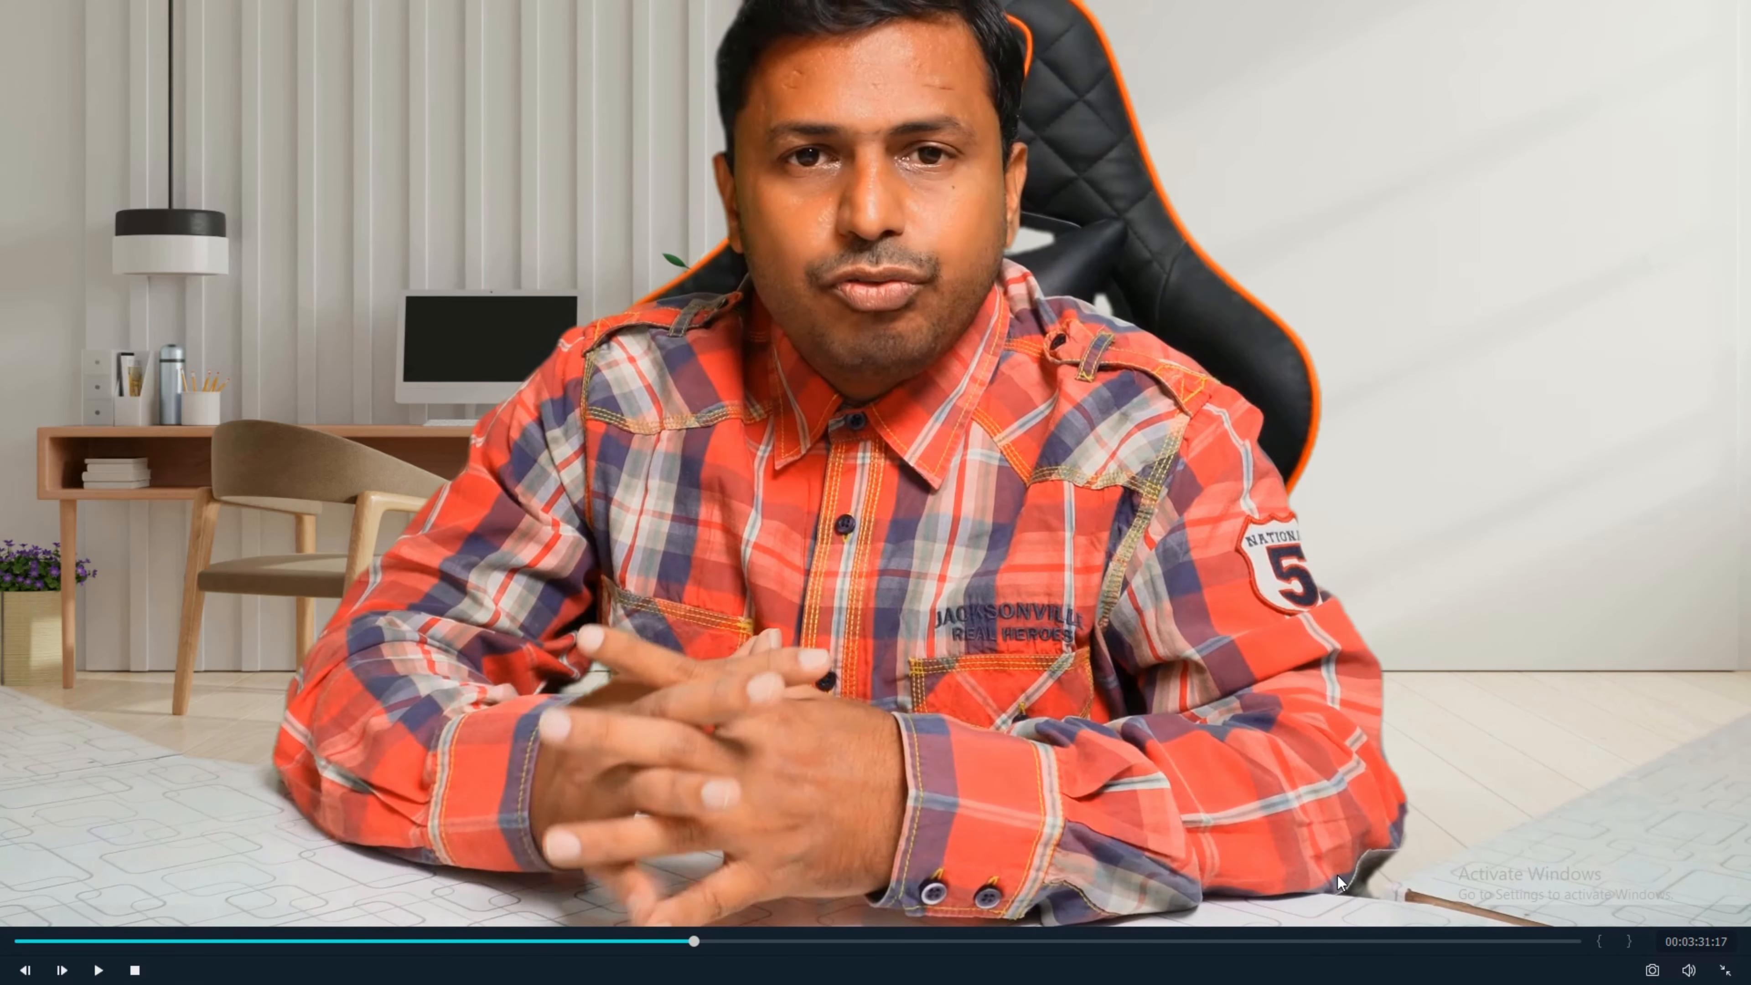
key(Escape)
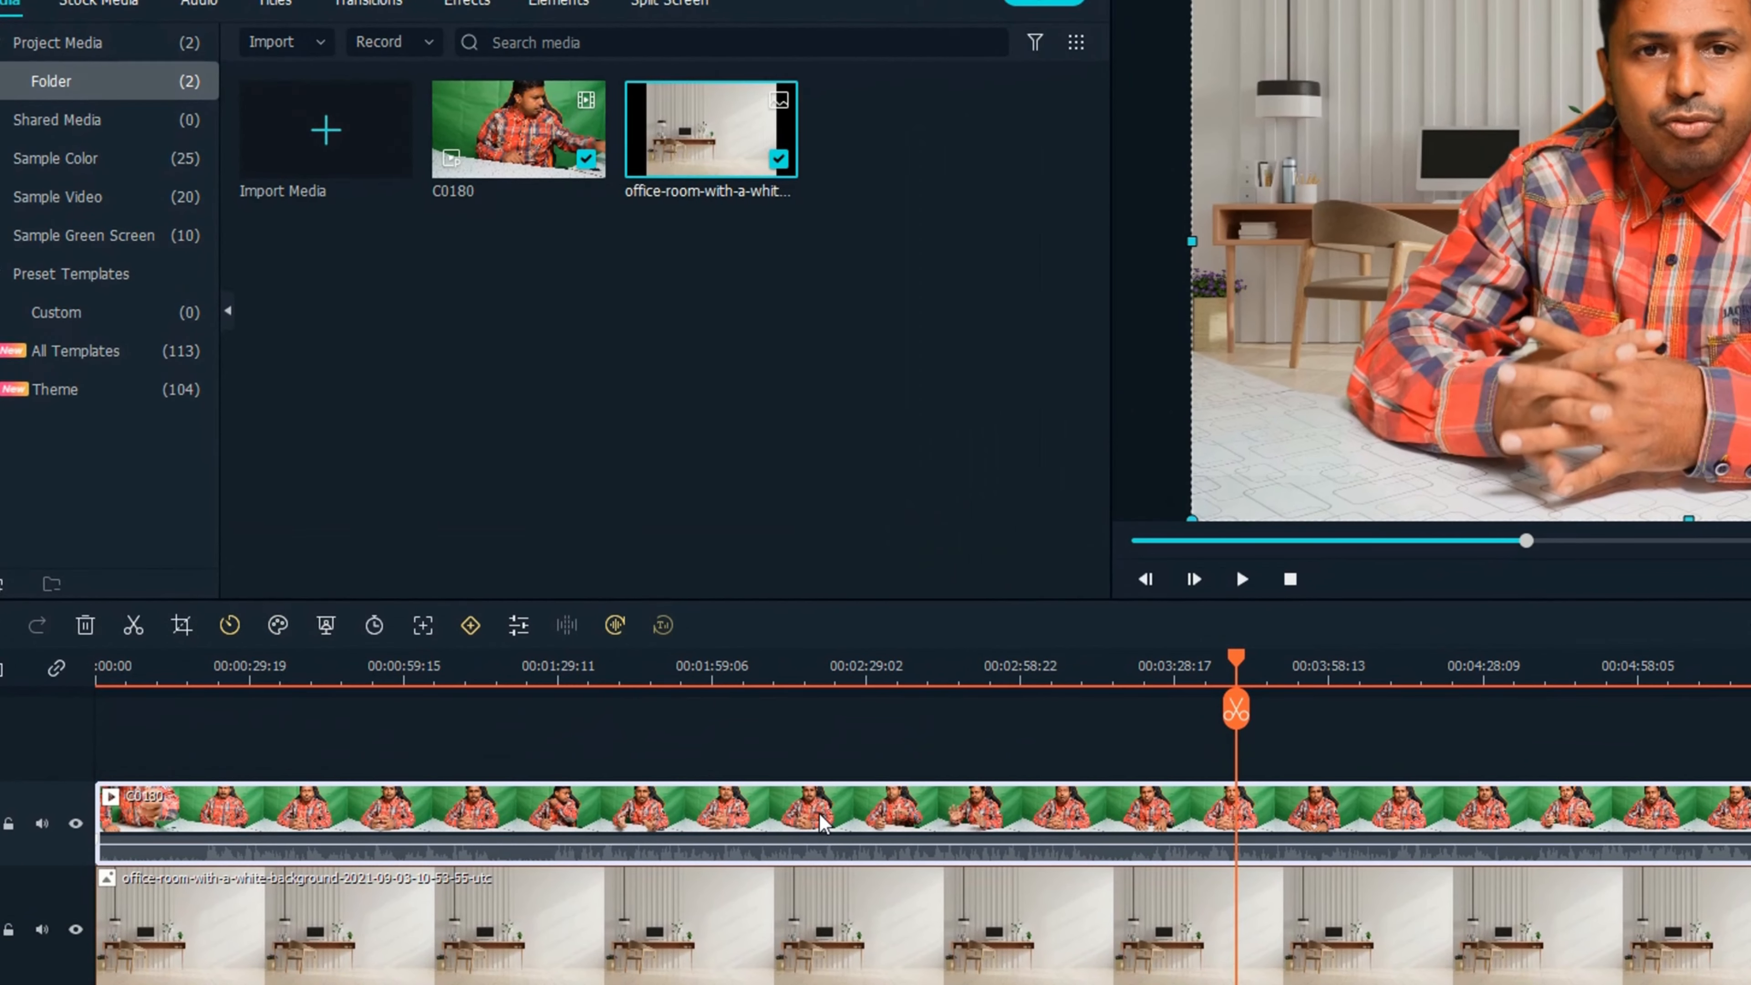
Turn on Alpha Channel in the C0180 clip's Chroma Key settings and adjust Offset through 37, 12 and 40 to 21.
double_click(656, 677)
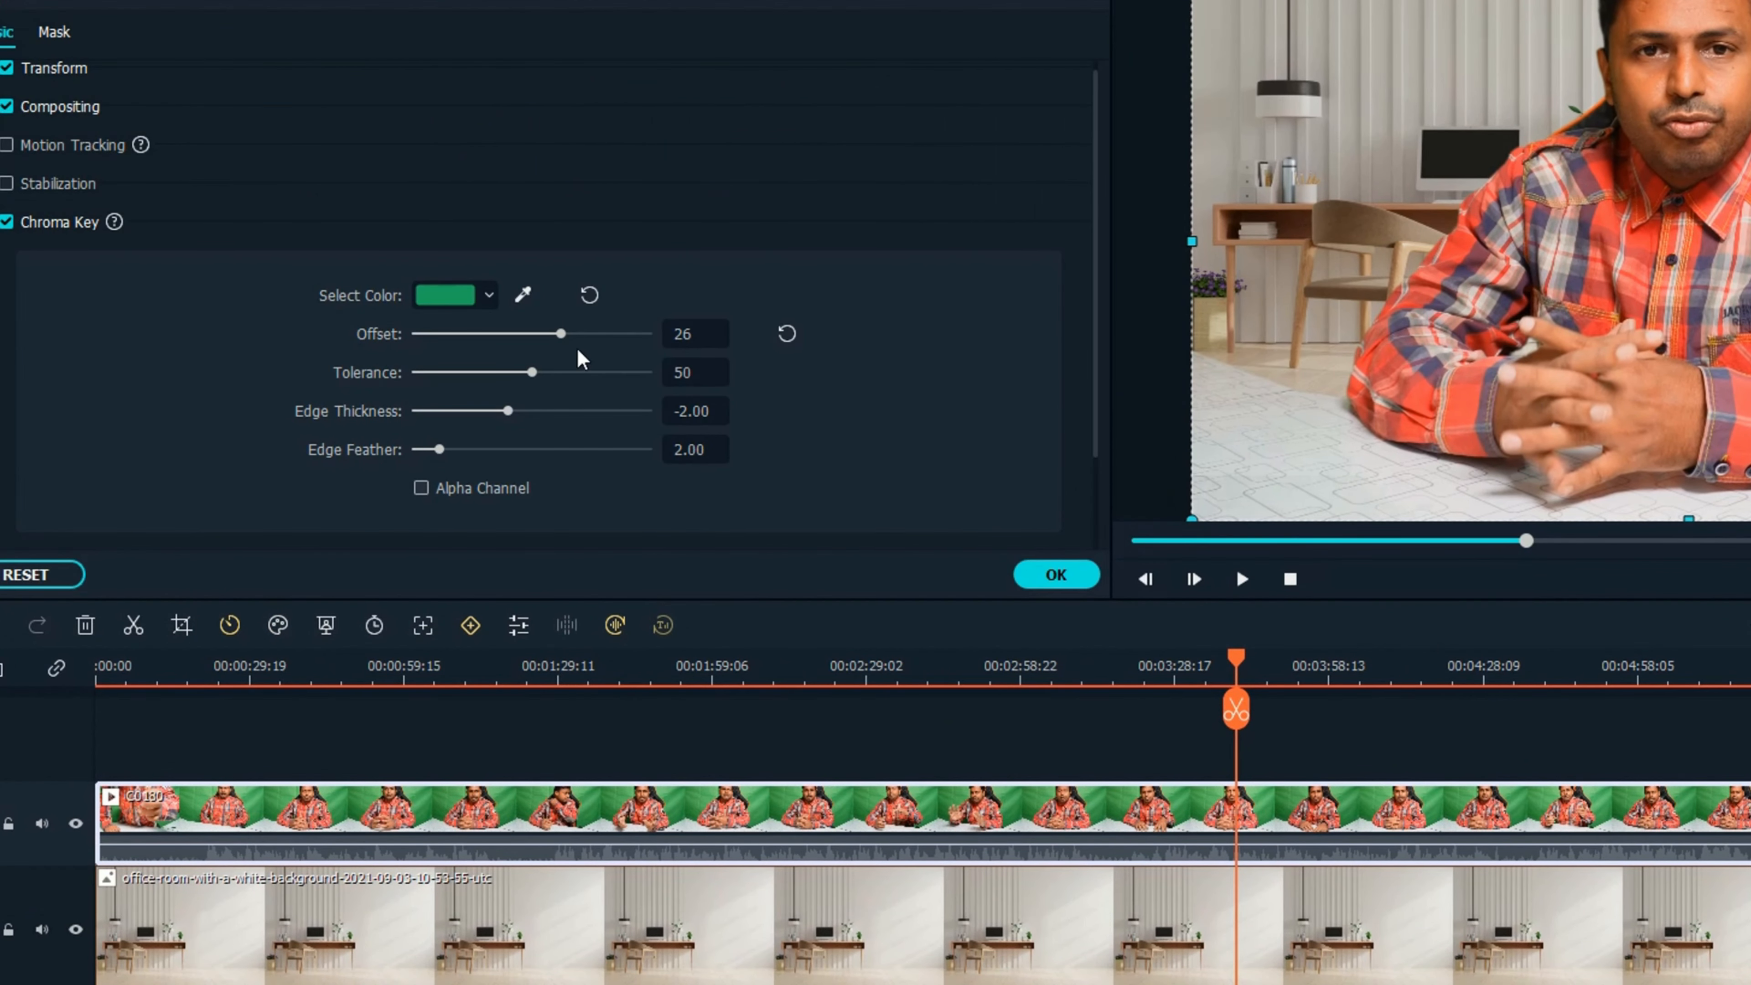
drag(562, 332, 576, 332)
click(455, 495)
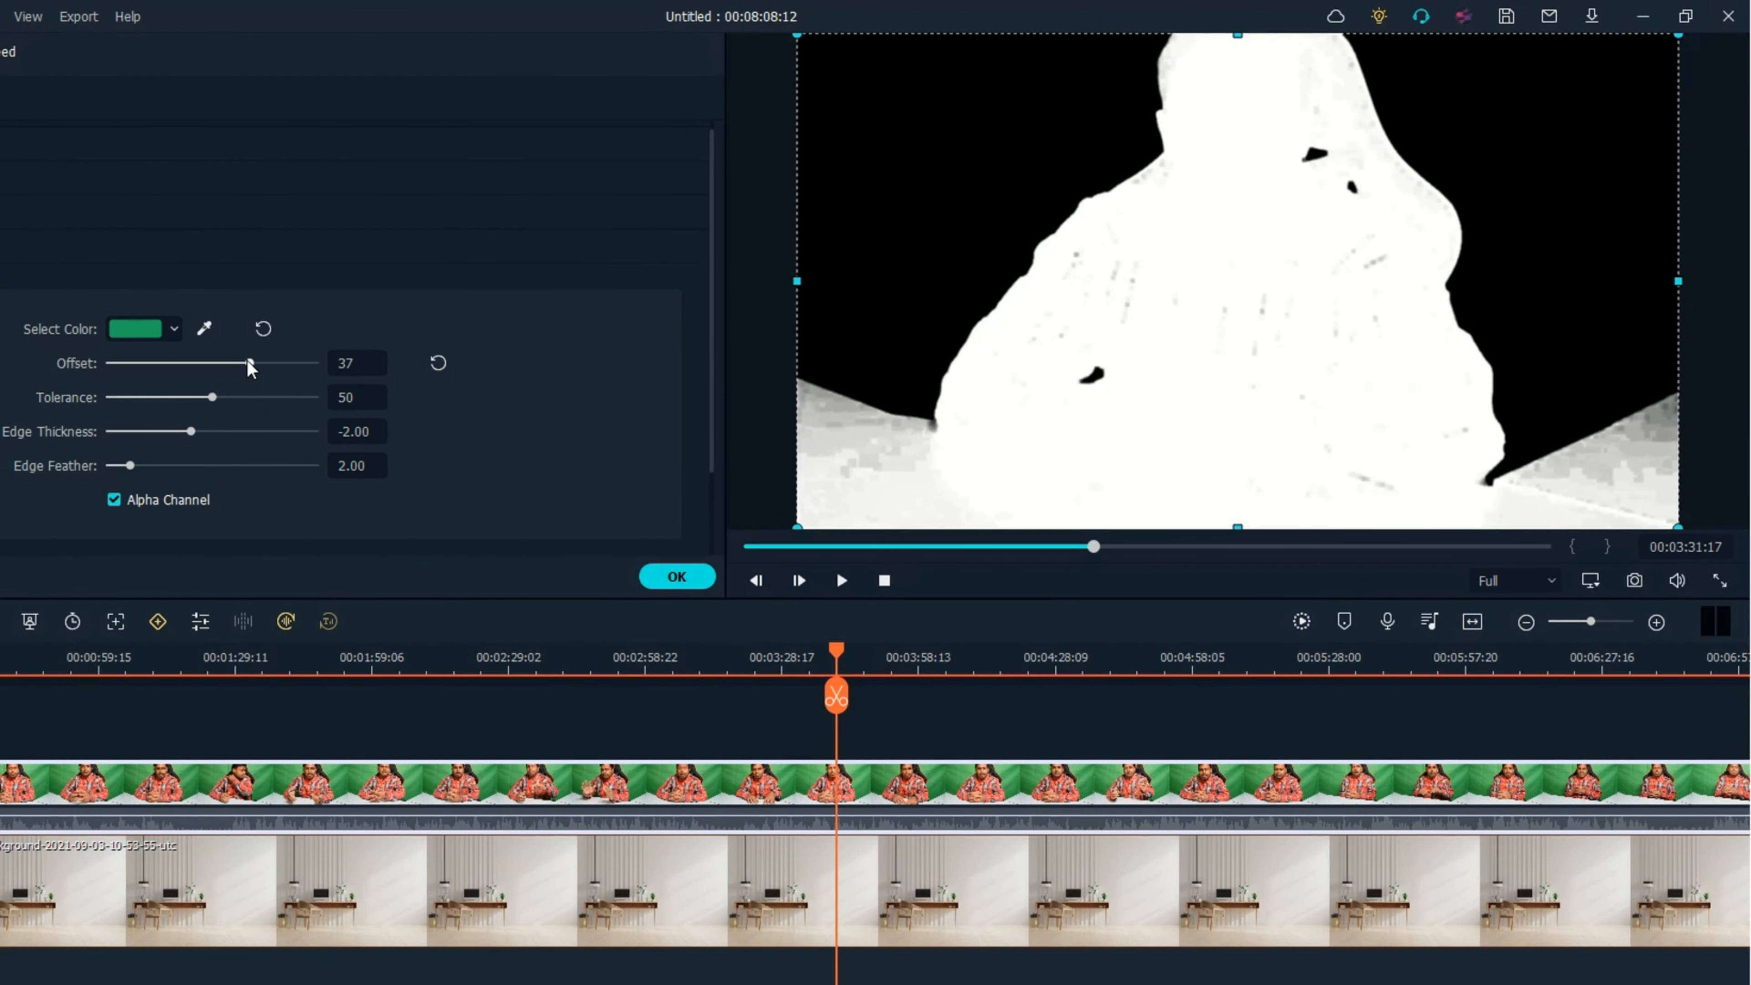
drag(248, 363, 224, 363)
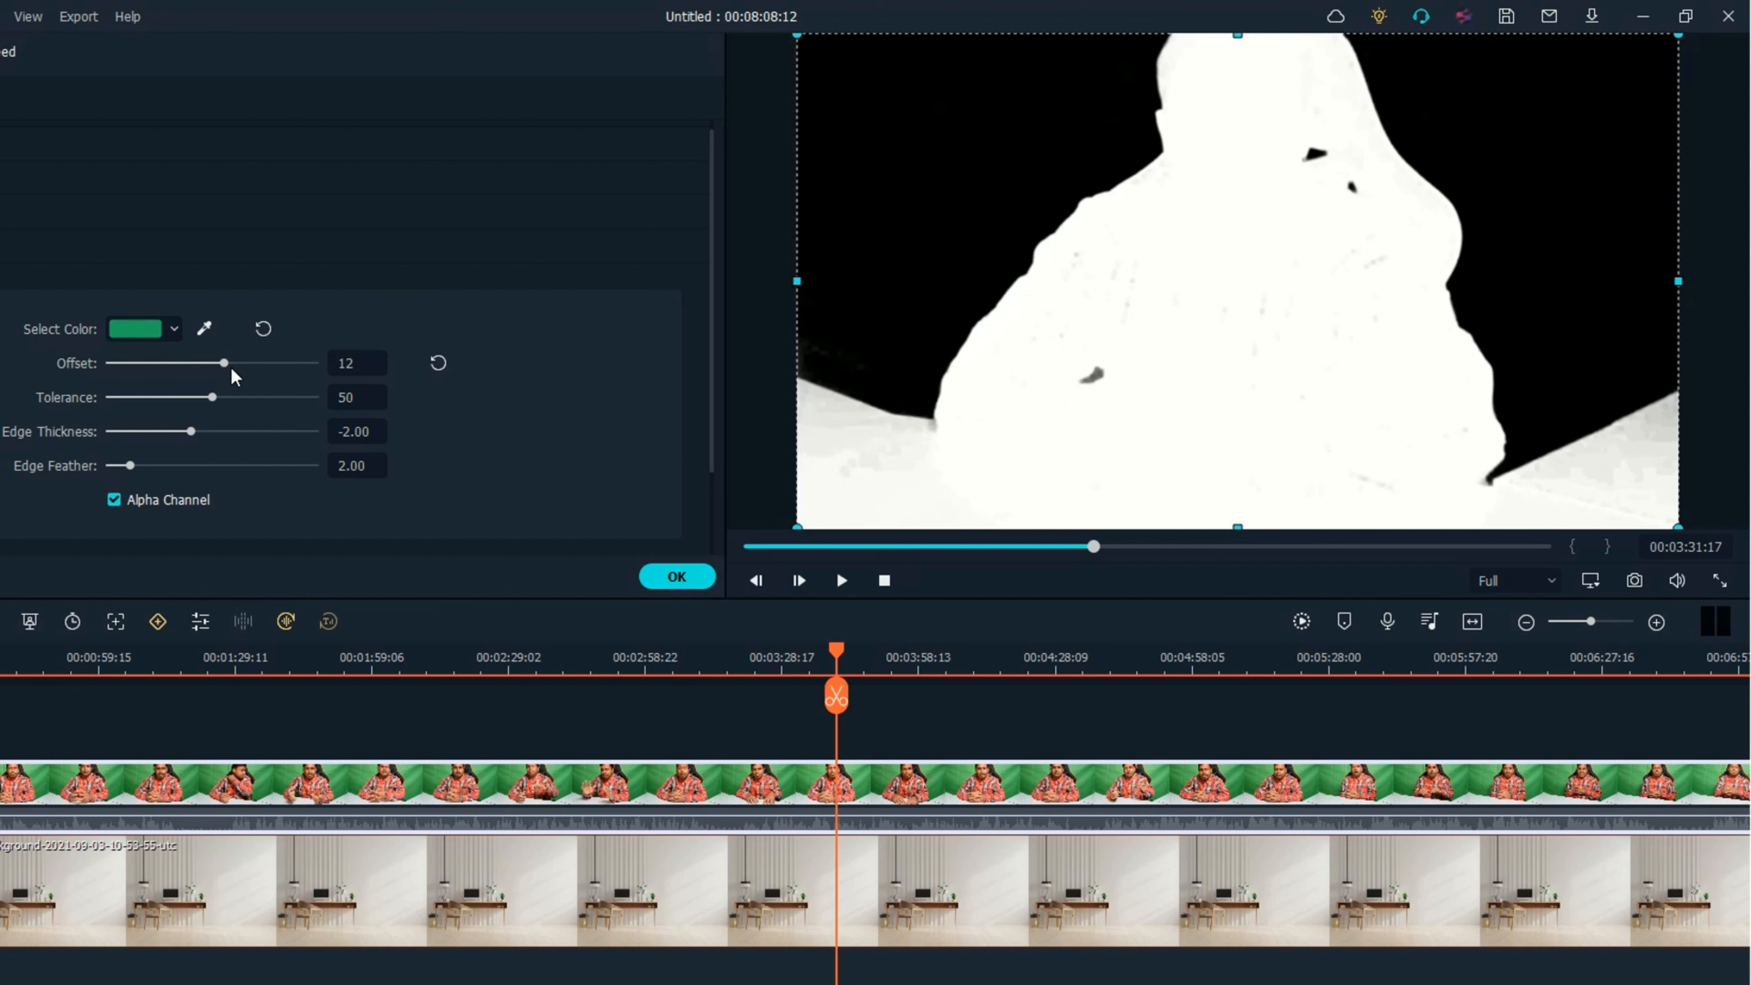
drag(232, 373, 257, 373)
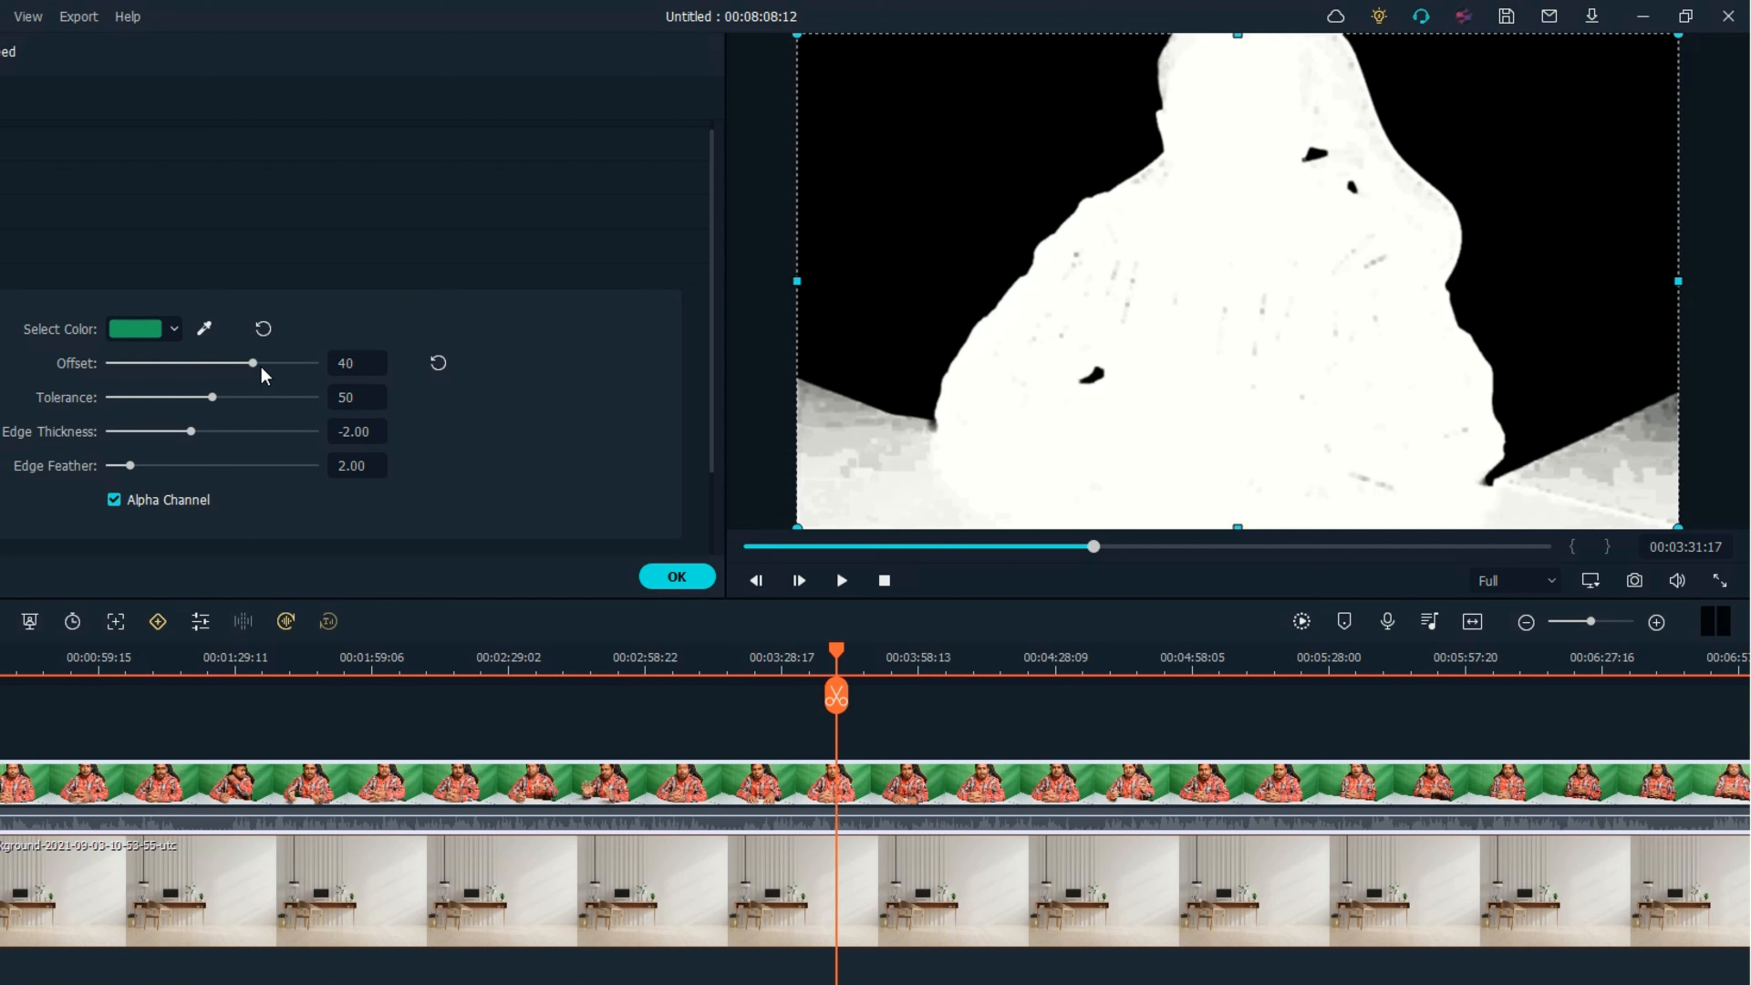
mouse_move(255, 365)
mouse_down()
mouse_move(220, 365)
mouse_move(234, 366)
mouse_up()
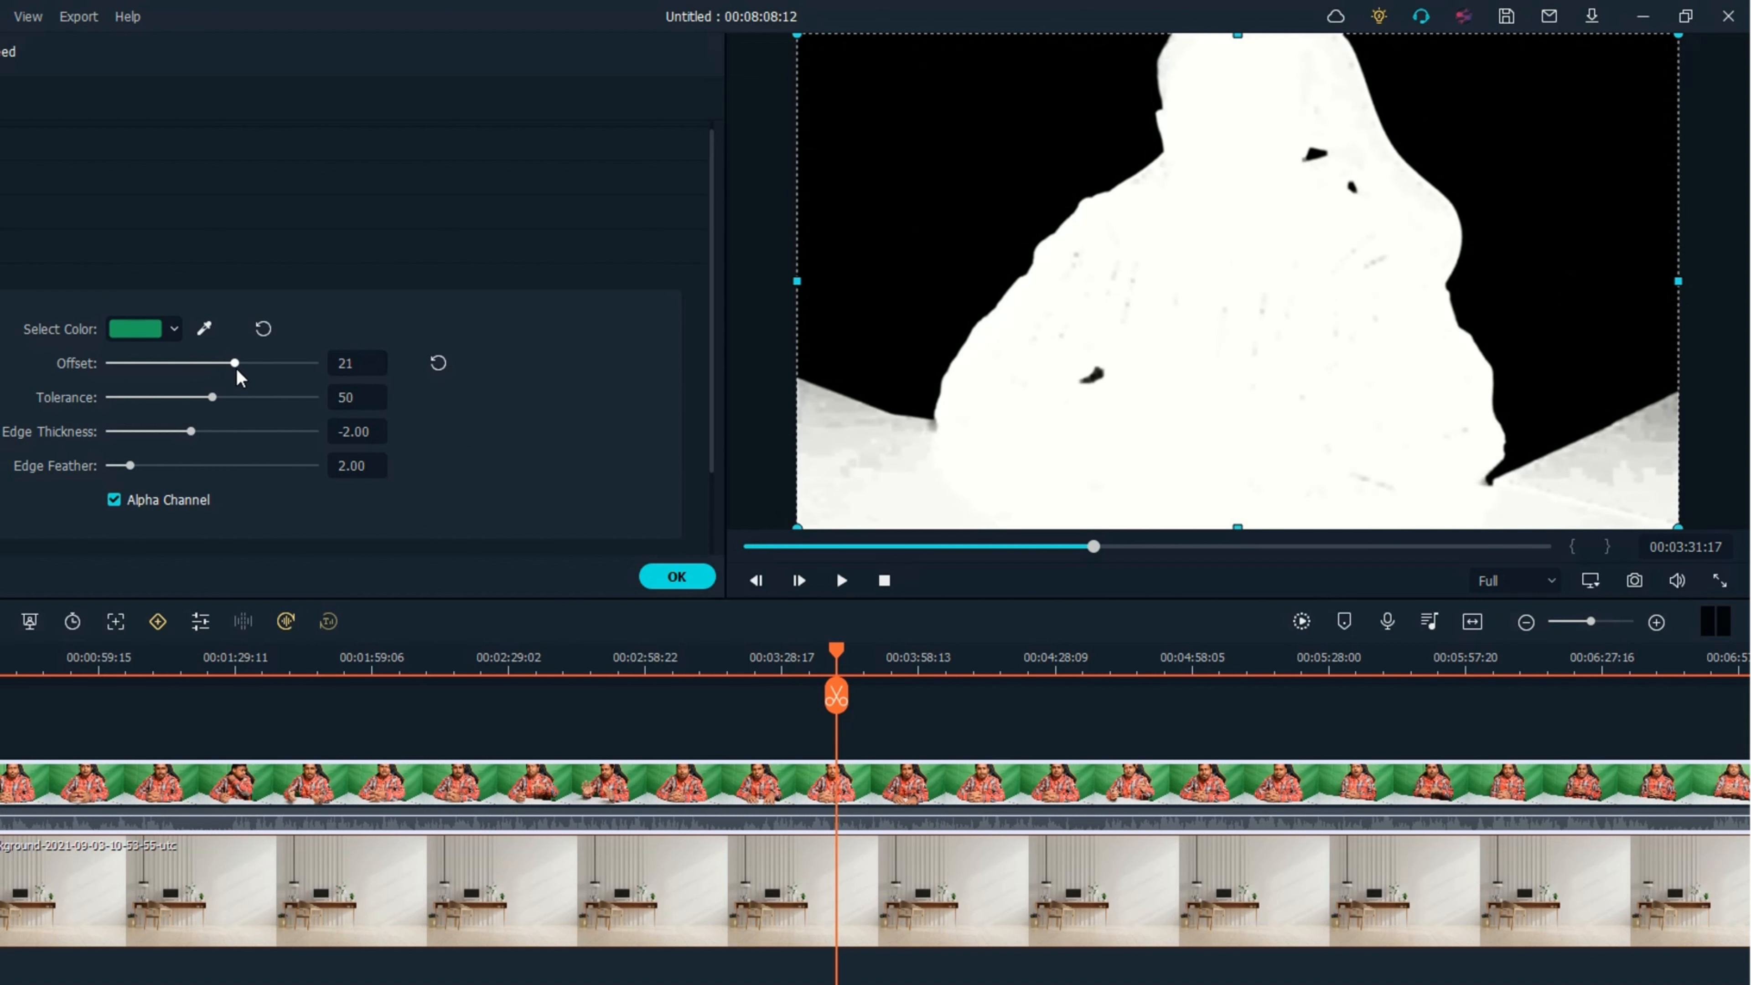